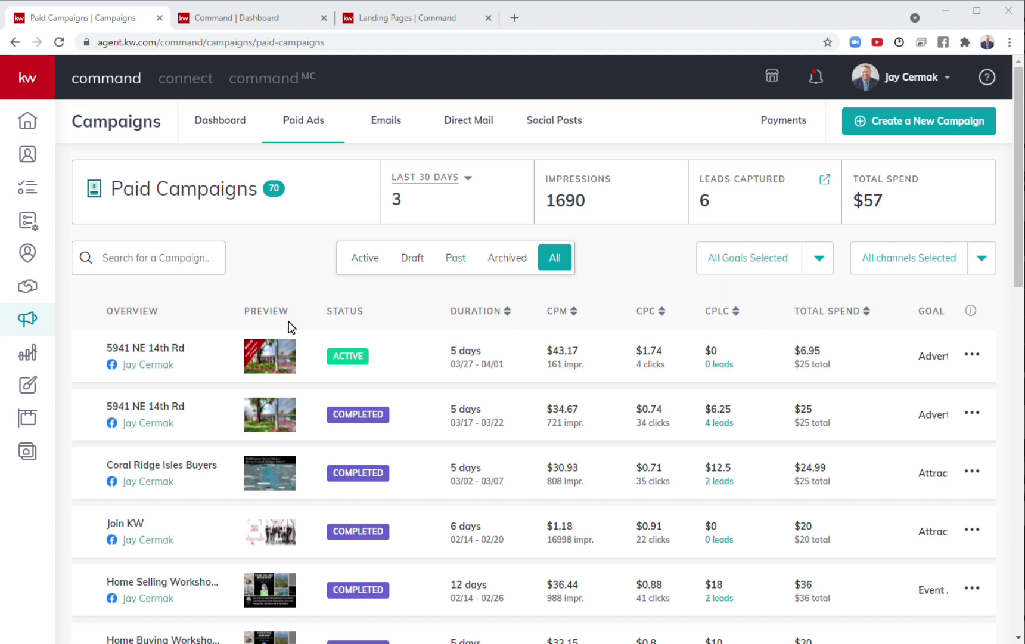
{"action": "left_click", "coordinate": [414, 18]}
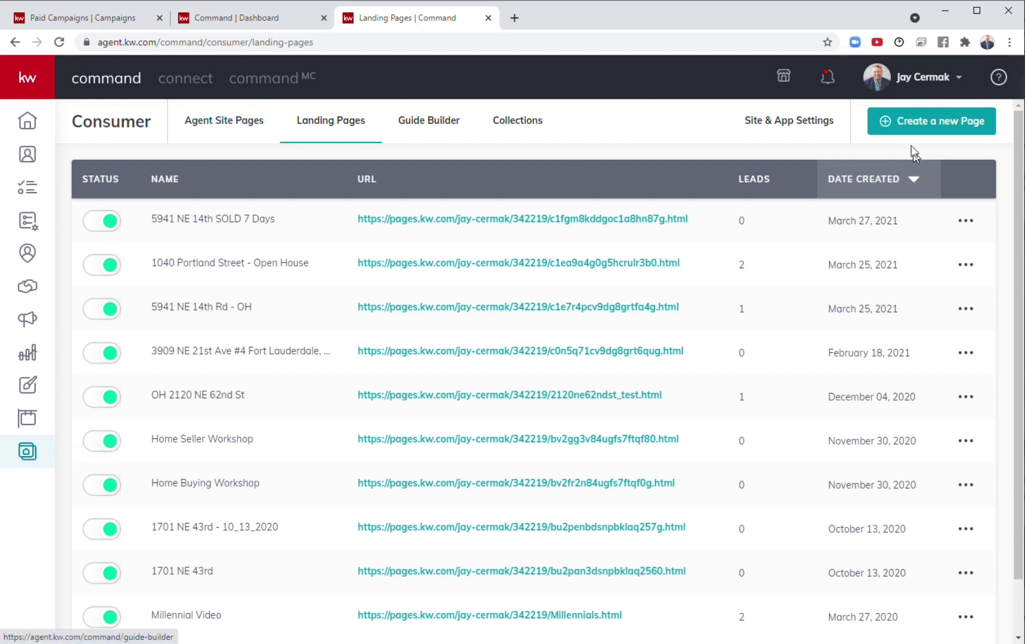
{"action": "left_click", "coordinate": [922, 118]}
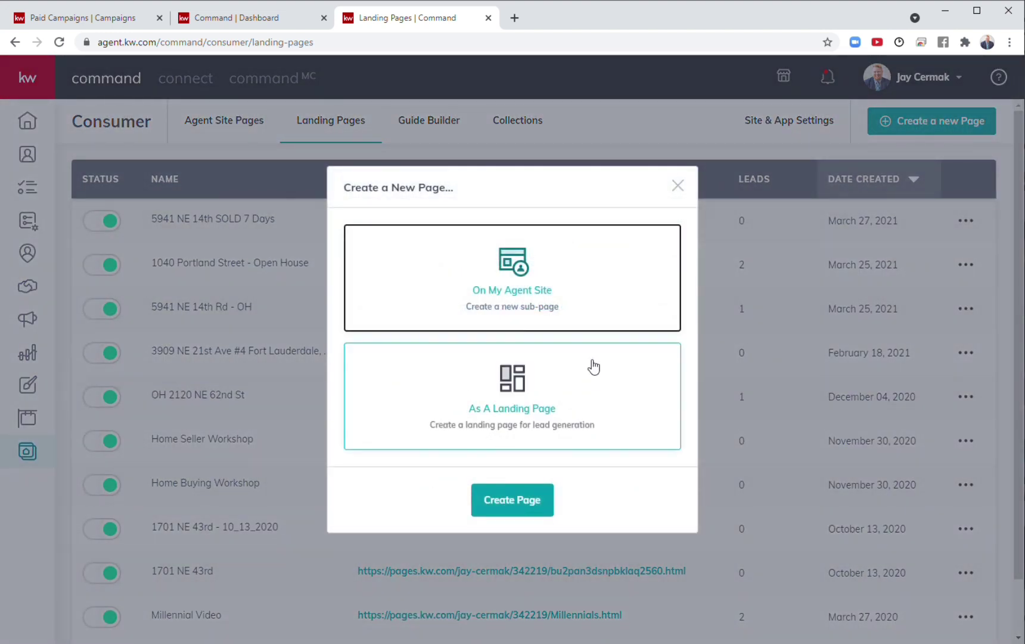
{"action": "left_click", "coordinate": [511, 396]}
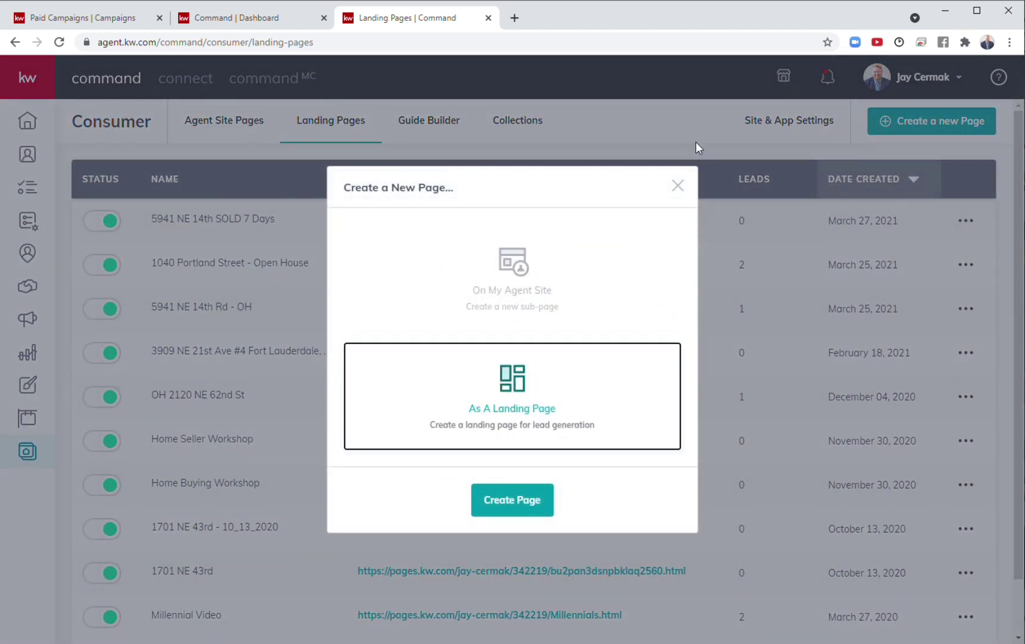
{"action": "left_click", "coordinate": [680, 185]}
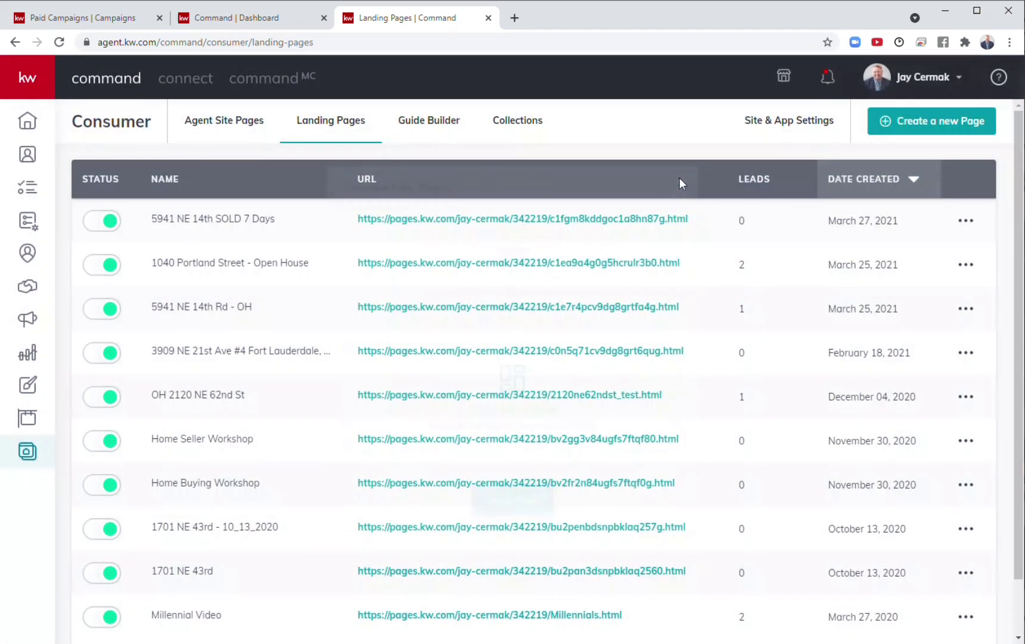
{"action": "left_click", "coordinate": [966, 220]}
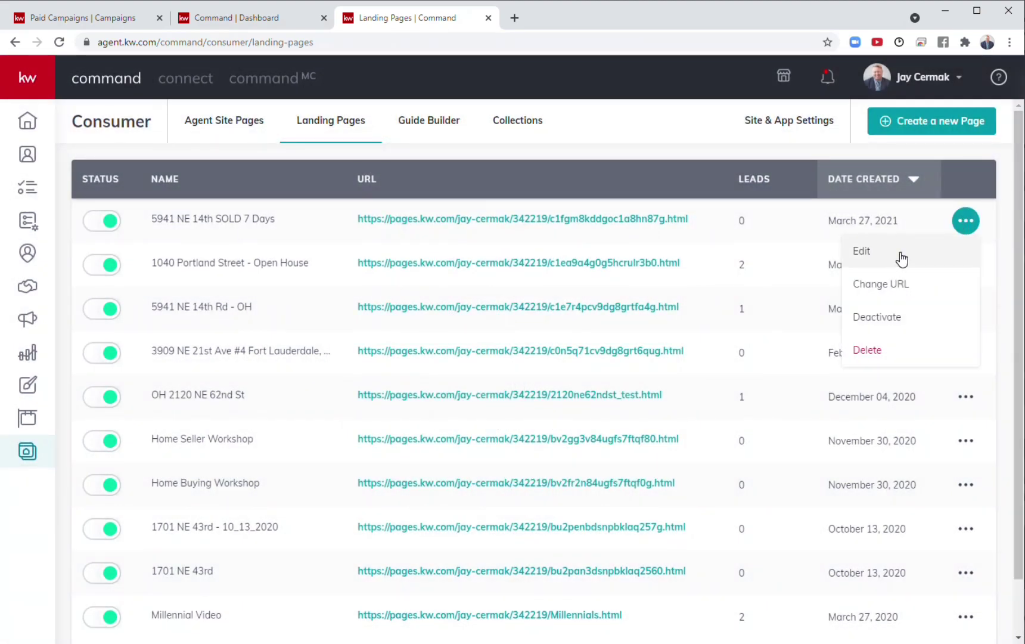
{"action": "left_click", "coordinate": [899, 262]}
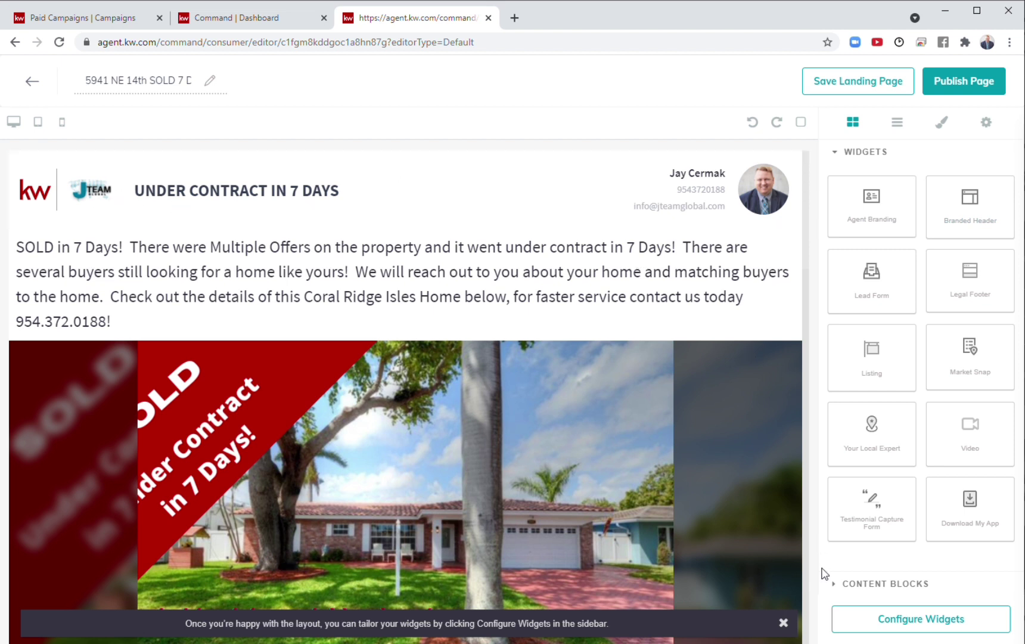
Review the intro text block's options, leaving the text size unchanged.
{"action": "left_click", "coordinate": [866, 584]}
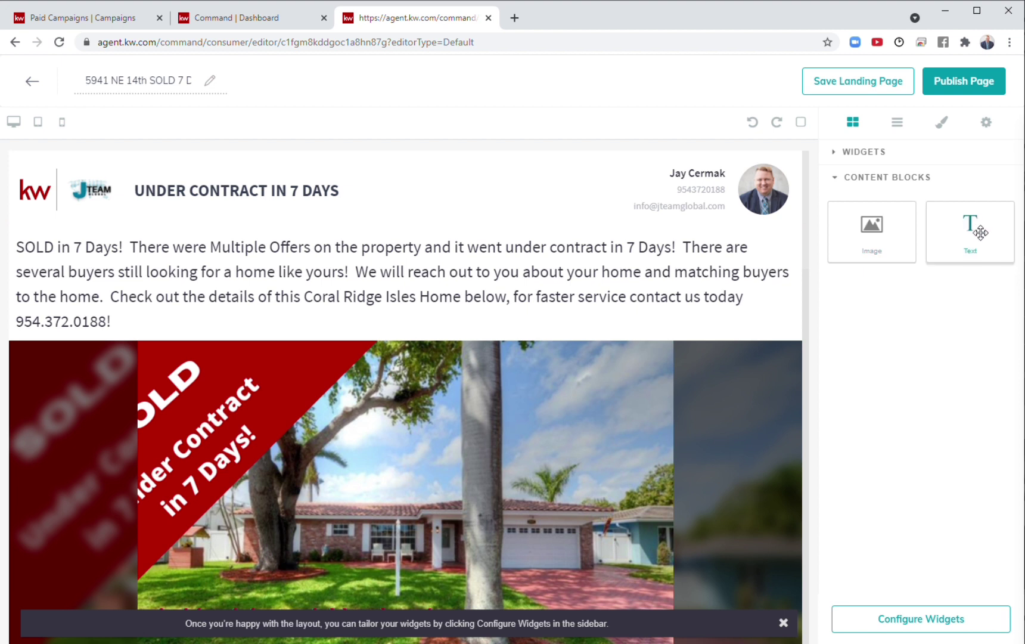
{"action": "left_click", "coordinate": [166, 303]}
{"action": "left_click", "coordinate": [146, 318]}
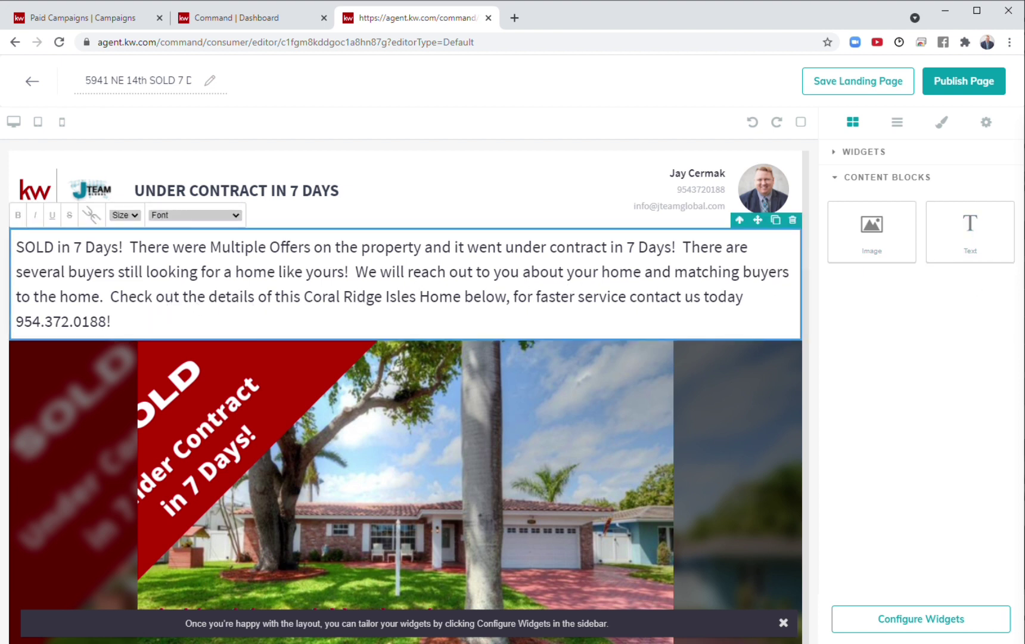
{"action": "left_click", "coordinate": [132, 216]}
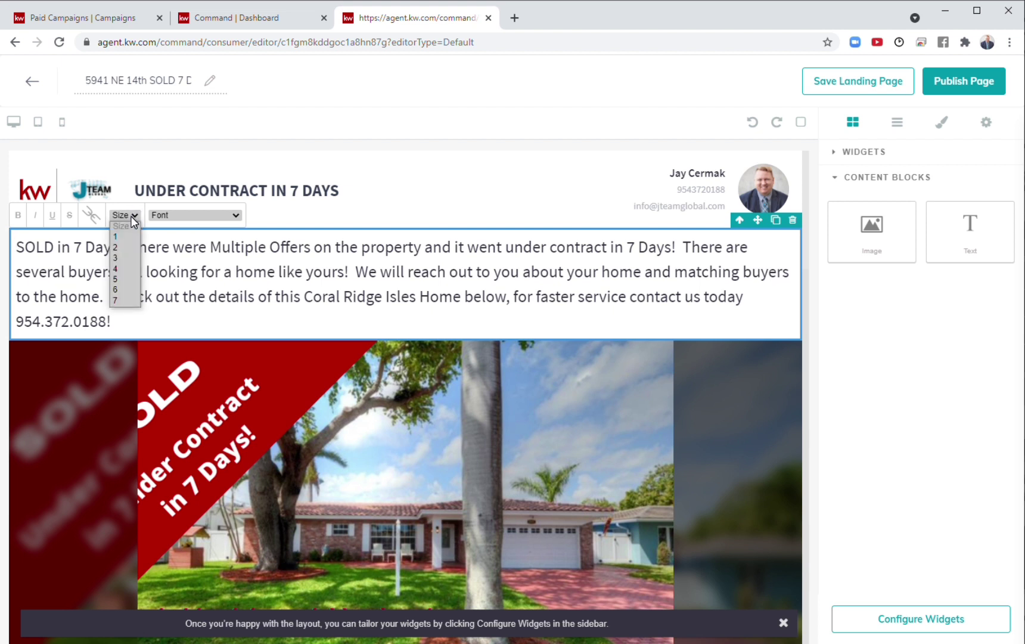
{"action": "left_click", "coordinate": [133, 215]}
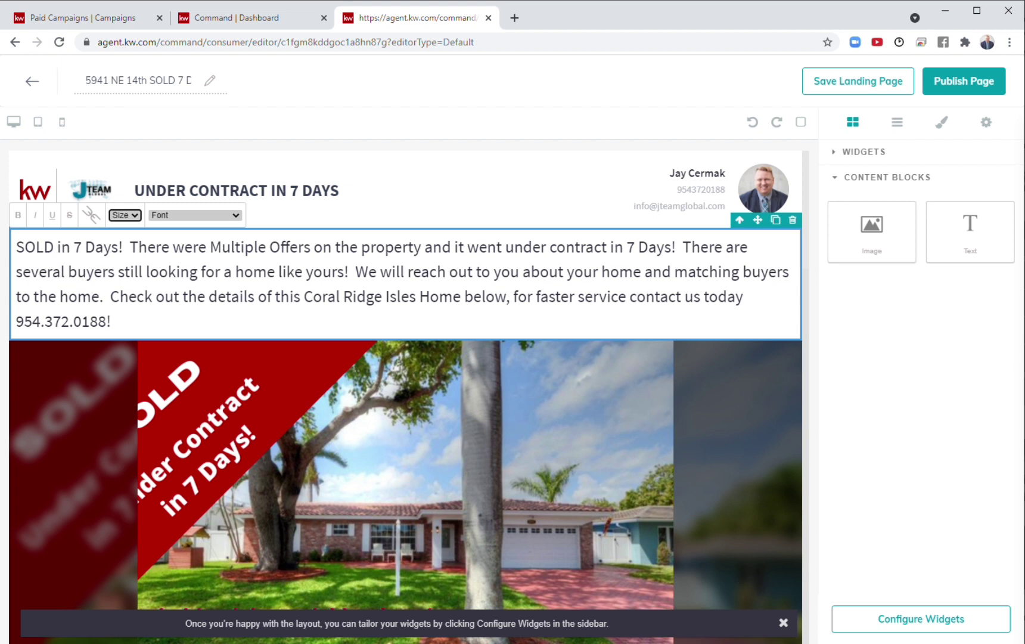
{"action": "left_click", "coordinate": [942, 321]}
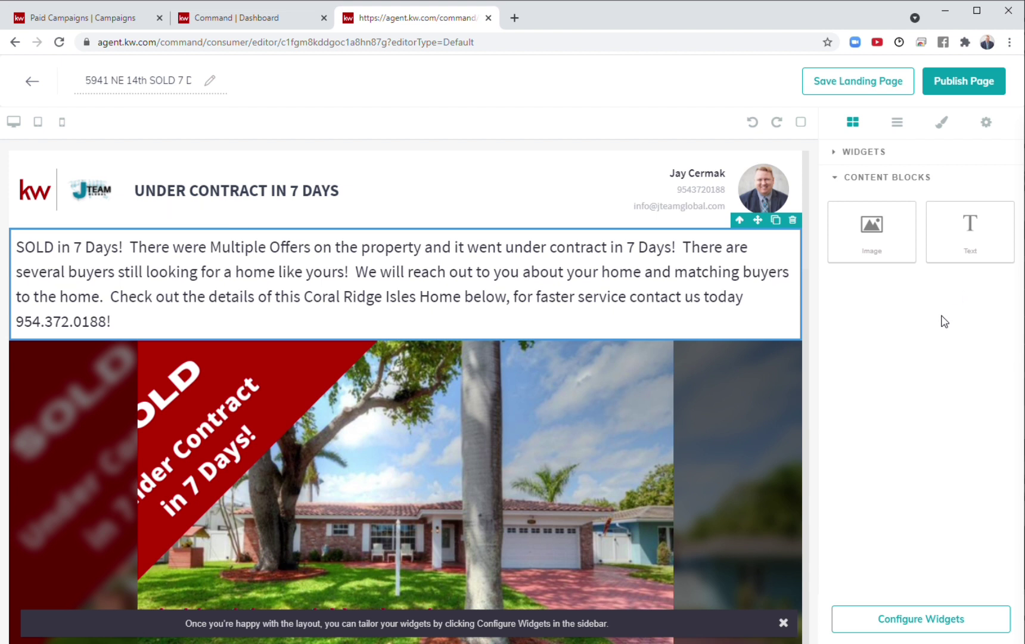
Add a Listing widget below the intro text and publish the landing page.
{"action": "left_click", "coordinate": [850, 151]}
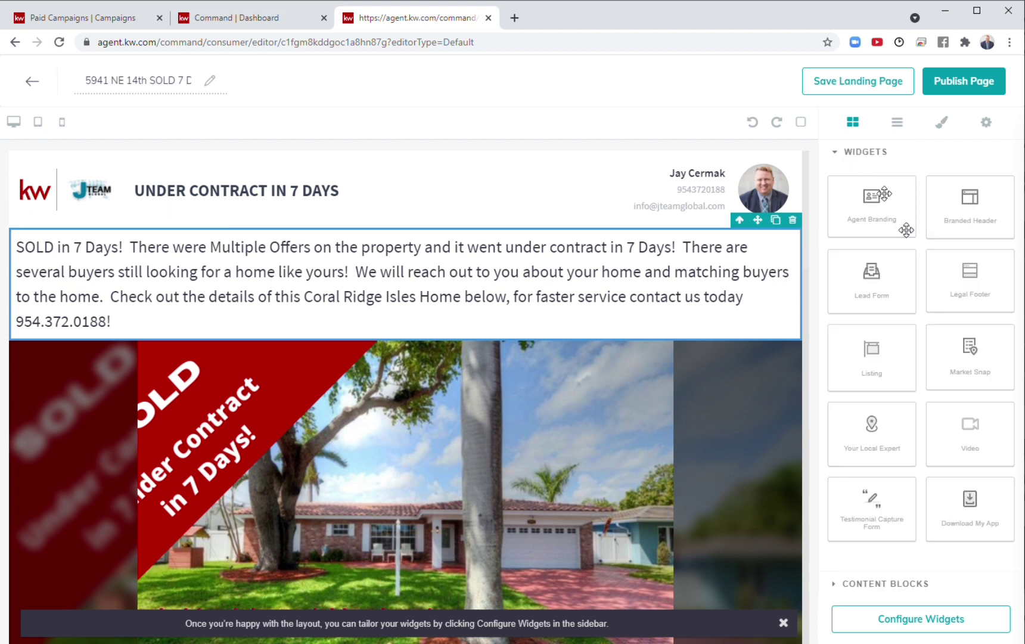
{"action": "left_click_drag", "start_coordinate": [892, 370], "coordinate": [541, 457]}
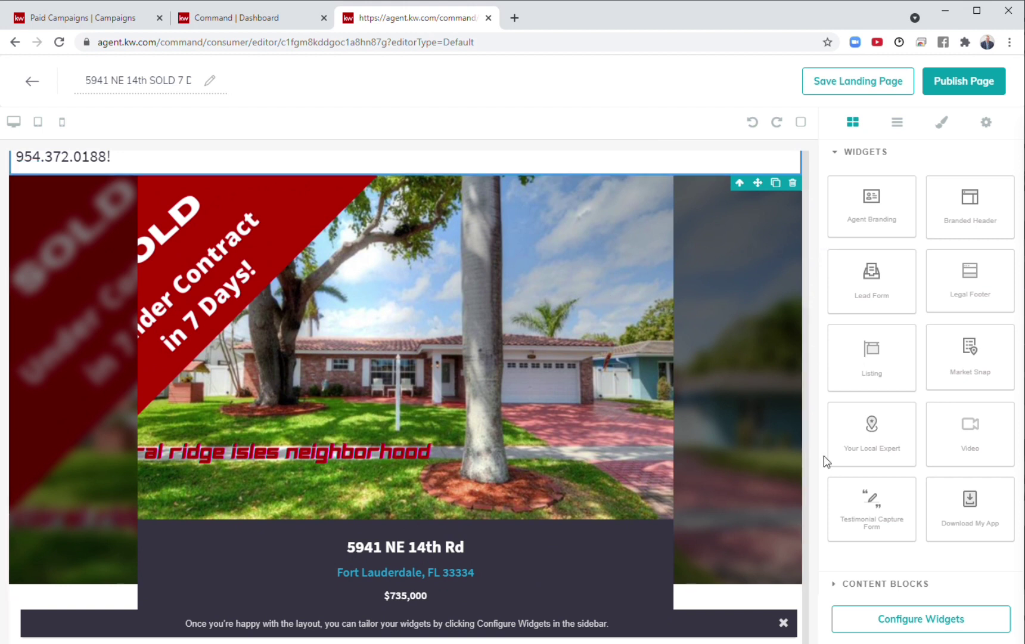
{"action": "left_click", "coordinate": [985, 92]}
{"action": "left_click", "coordinate": [585, 444]}
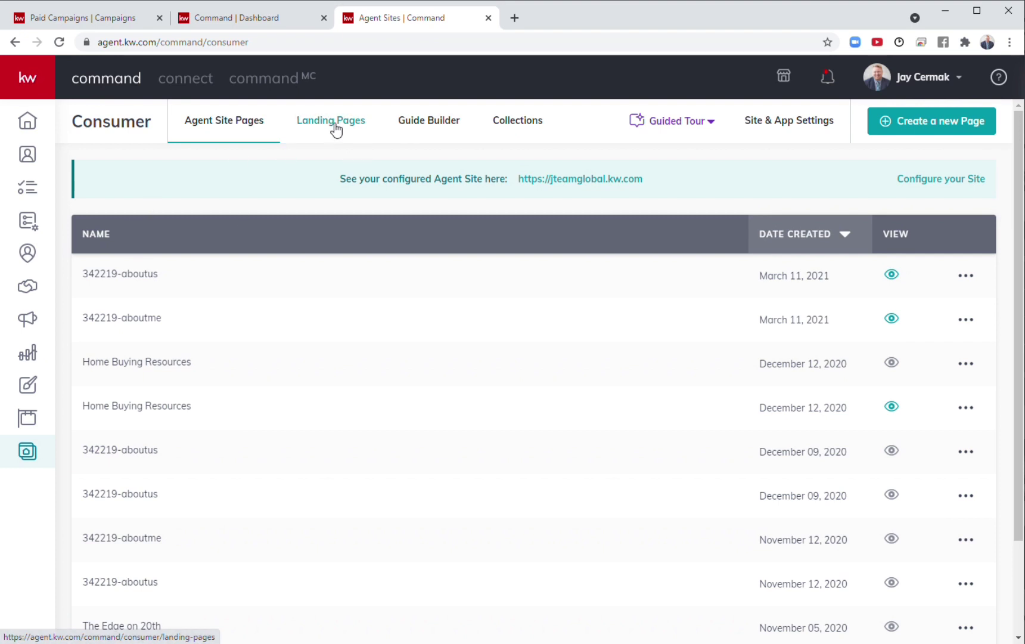
{"action": "left_click", "coordinate": [335, 127]}
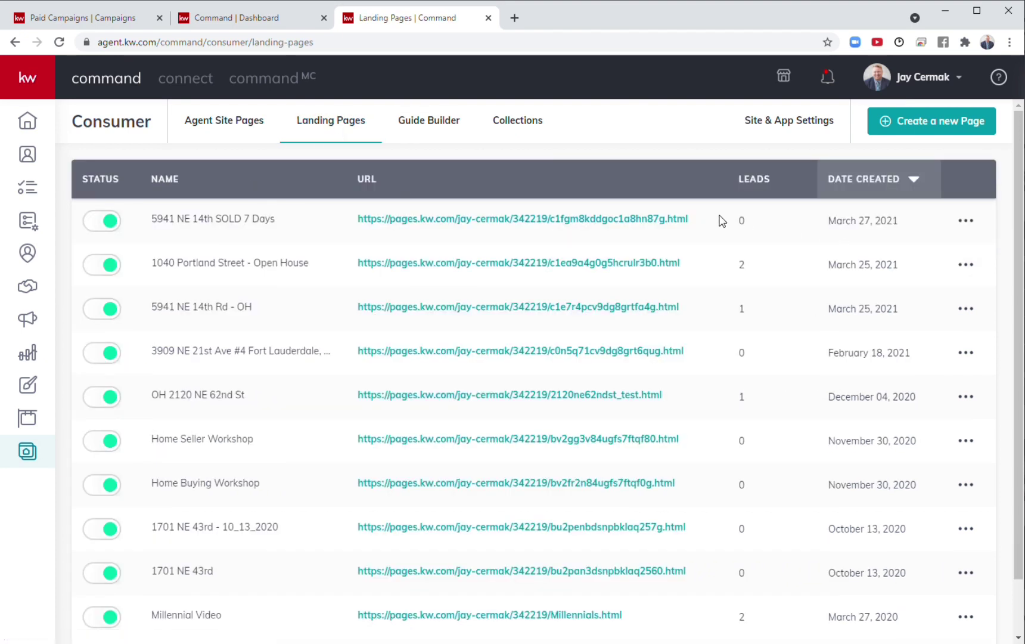
{"action": "left_click_drag", "start_coordinate": [714, 226], "coordinate": [607, 220]}
{"action": "left_click", "coordinate": [394, 245]}
{"action": "left_click_drag", "start_coordinate": [394, 244], "coordinate": [520, 153]}
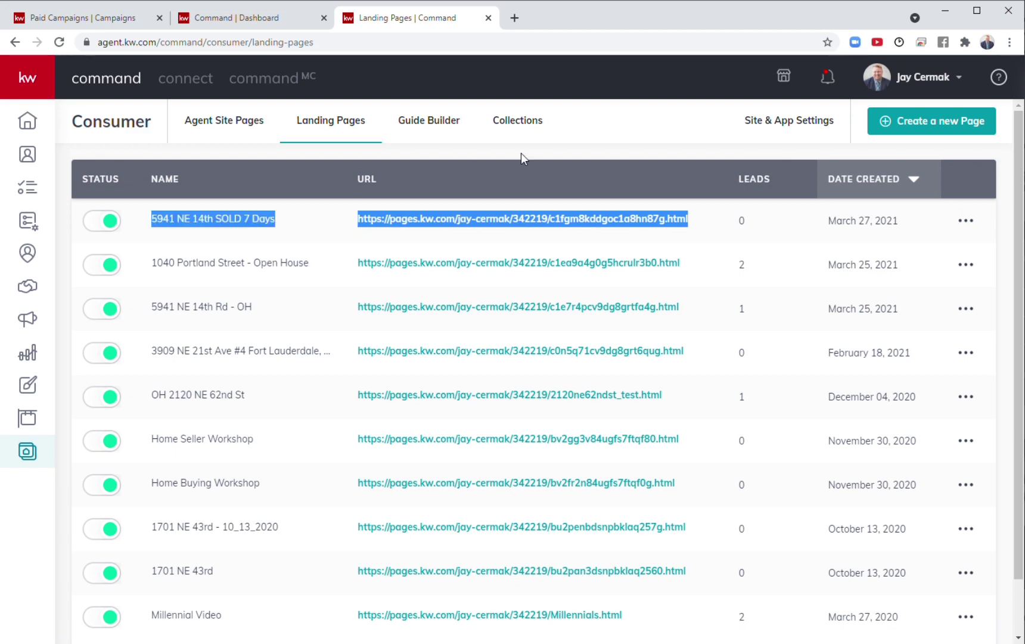
{"action": "left_click", "coordinate": [601, 154]}
{"action": "left_click", "coordinate": [226, 25]}
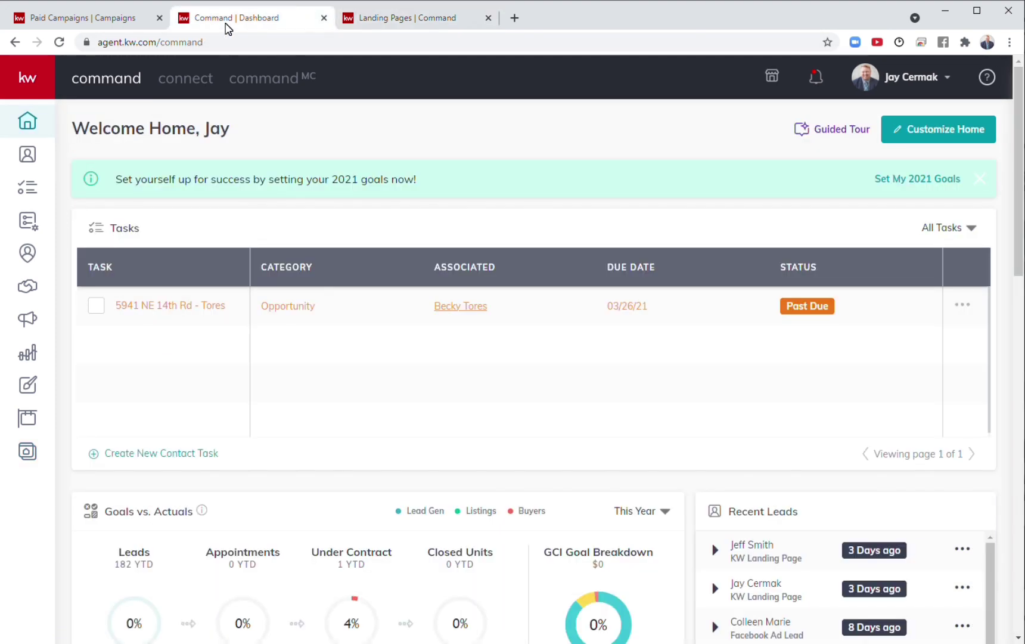
{"action": "left_click", "coordinate": [100, 25]}
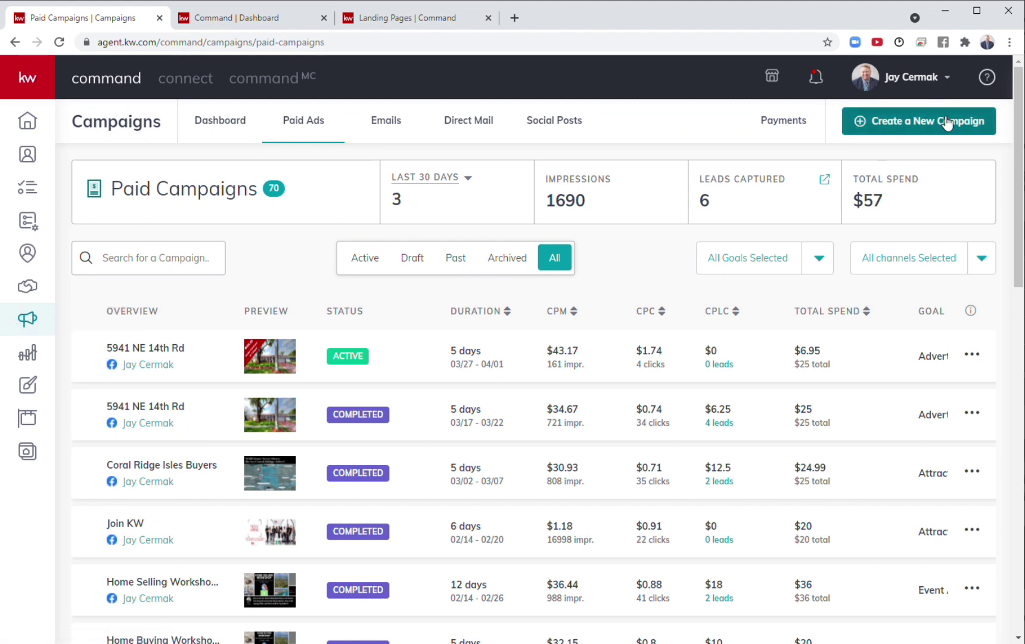
{"action": "left_click", "coordinate": [972, 357]}
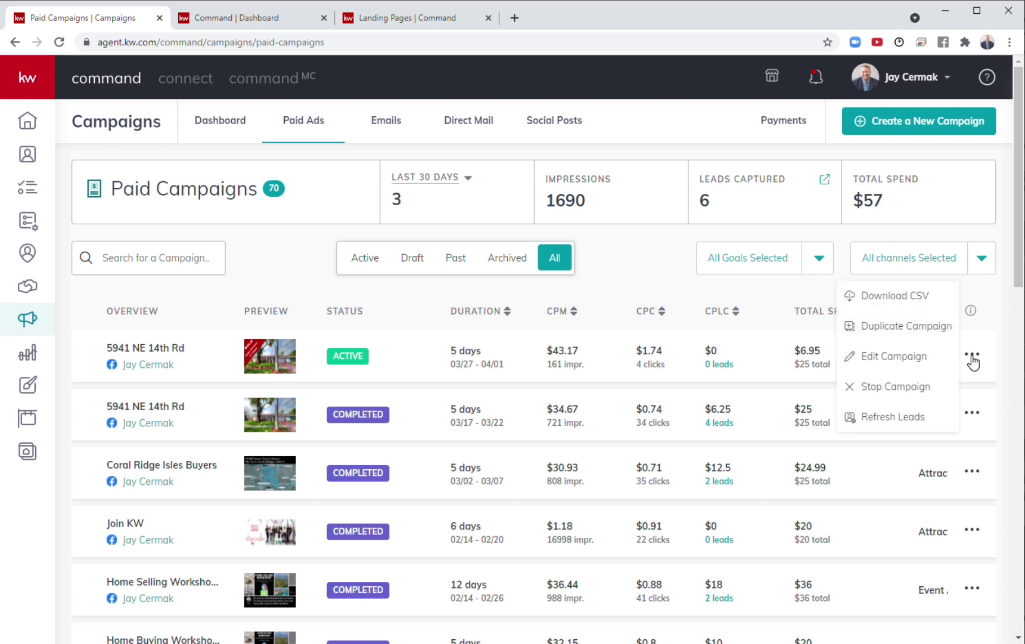
{"action": "left_click", "coordinate": [934, 331]}
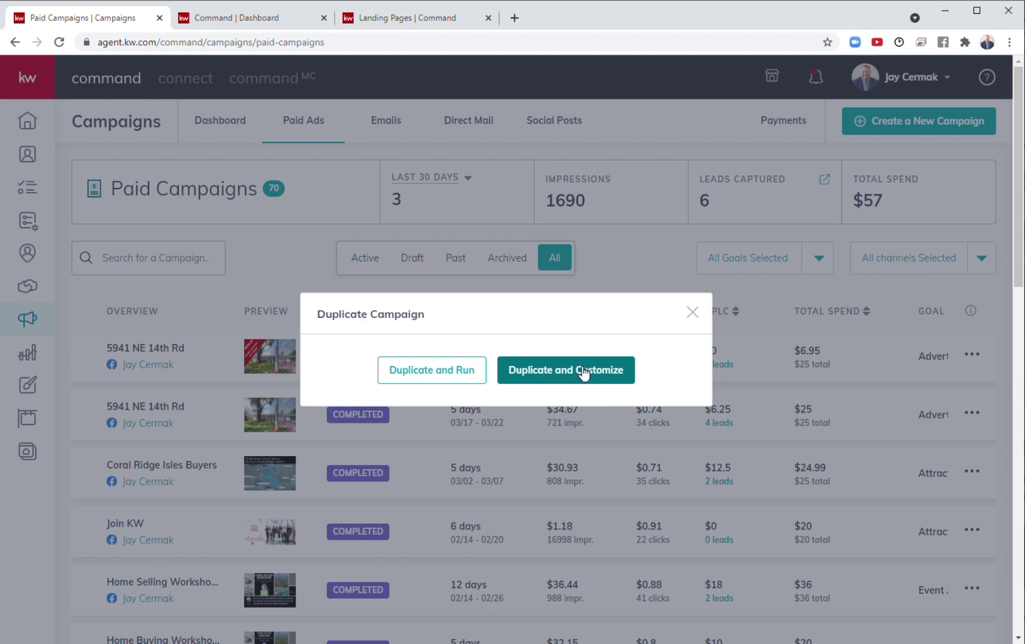
{"action": "left_click", "coordinate": [584, 370]}
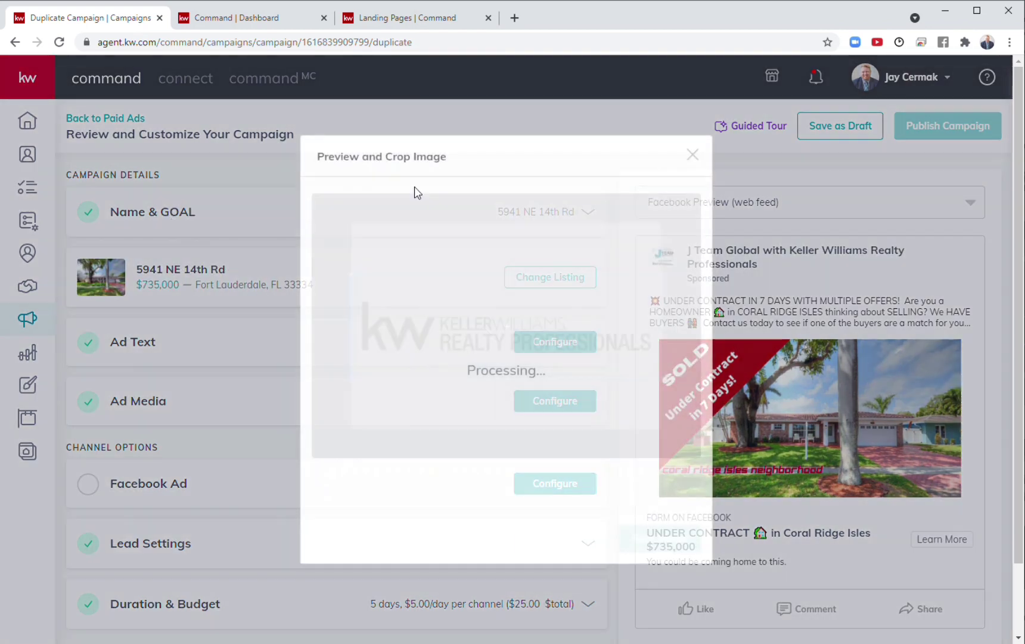
{"action": "left_click", "coordinate": [692, 155]}
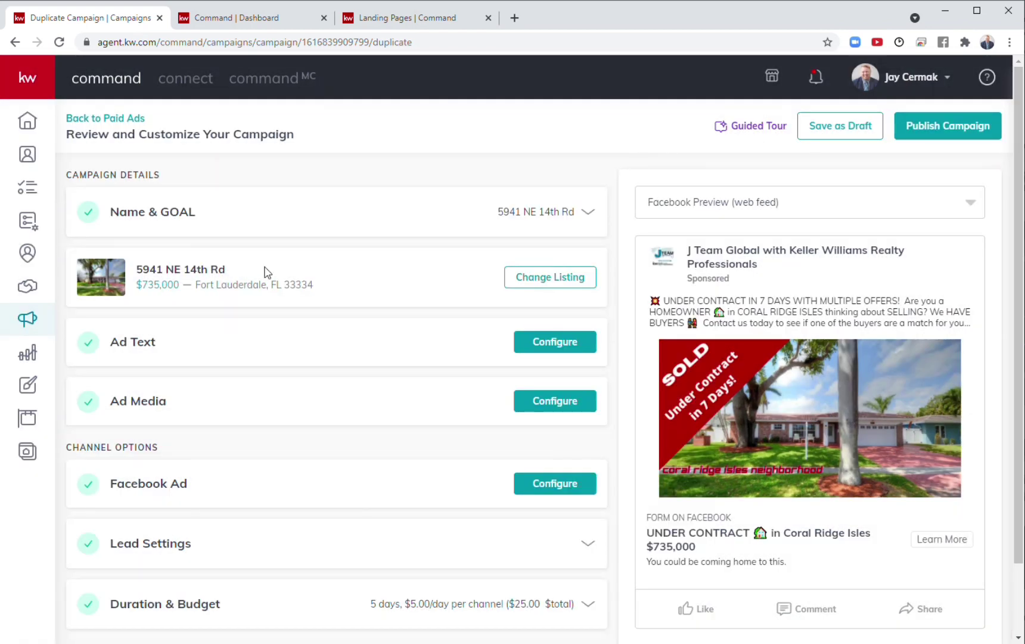
{"action": "left_click", "coordinate": [301, 220]}
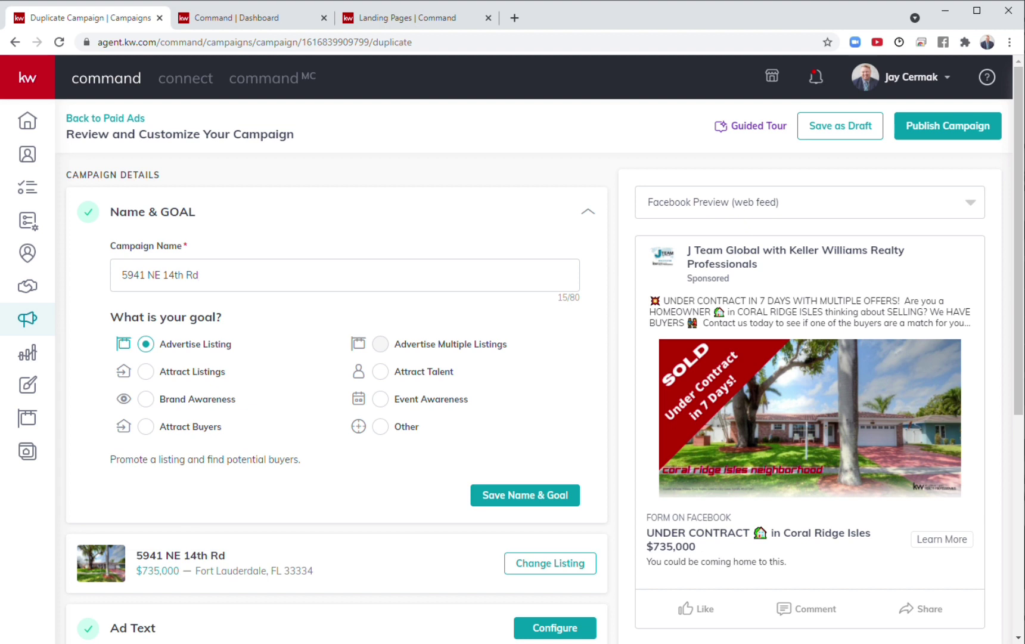
{"action": "type", "text": "- Under Contract 7 Days"}
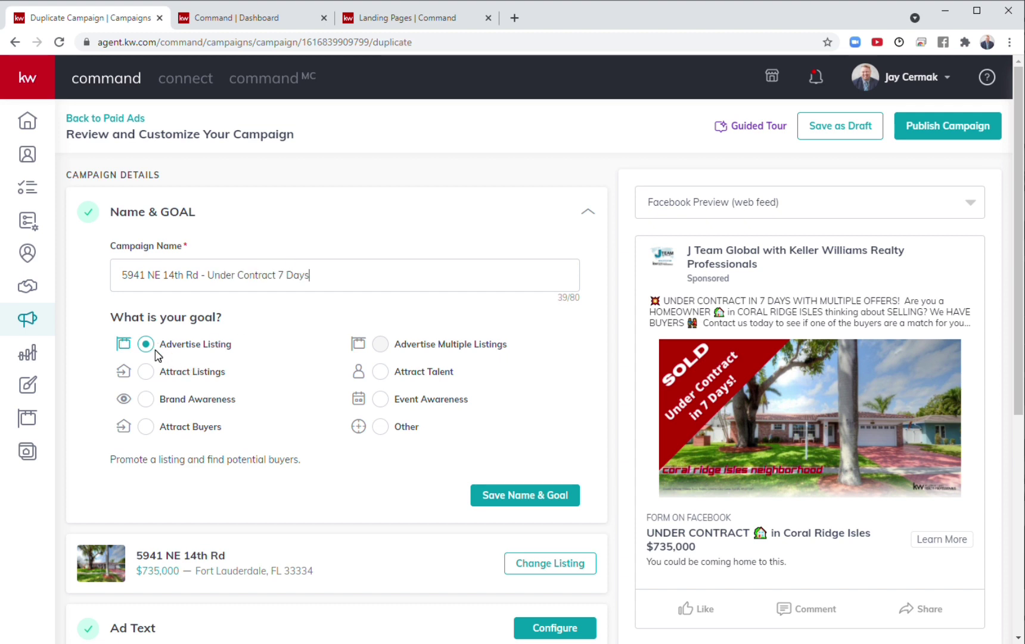
{"action": "left_click", "coordinate": [147, 376]}
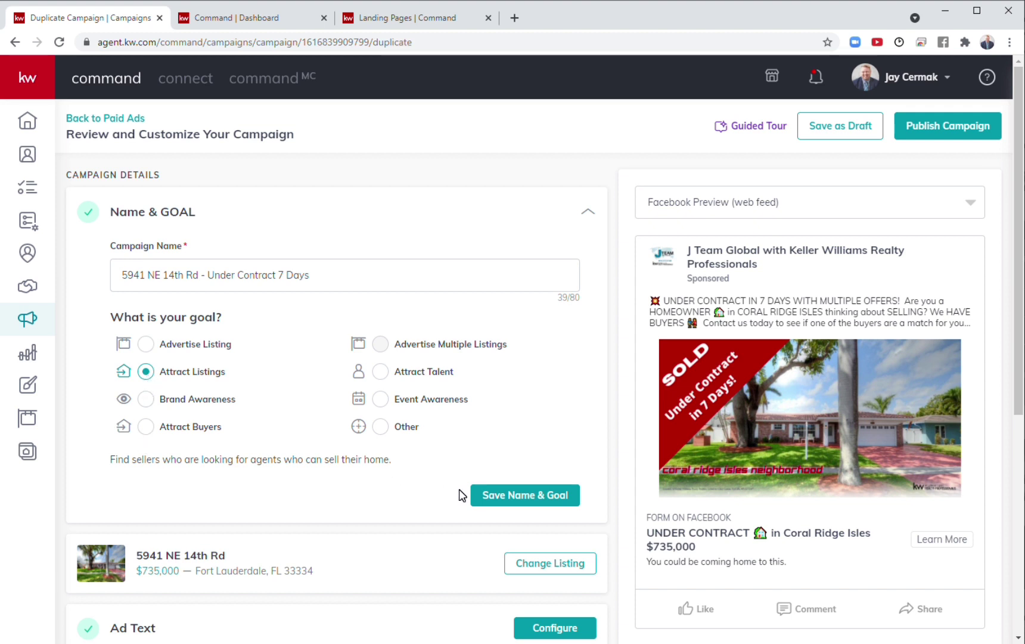
{"action": "left_click", "coordinate": [519, 500]}
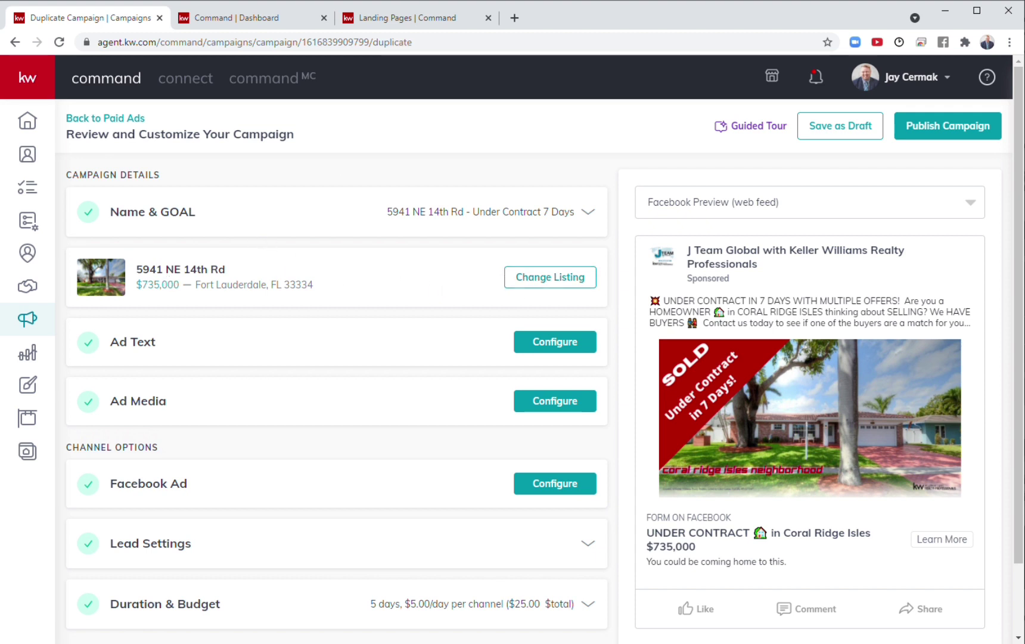
{"action": "left_click_drag", "start_coordinate": [270, 268], "coordinate": [124, 273]}
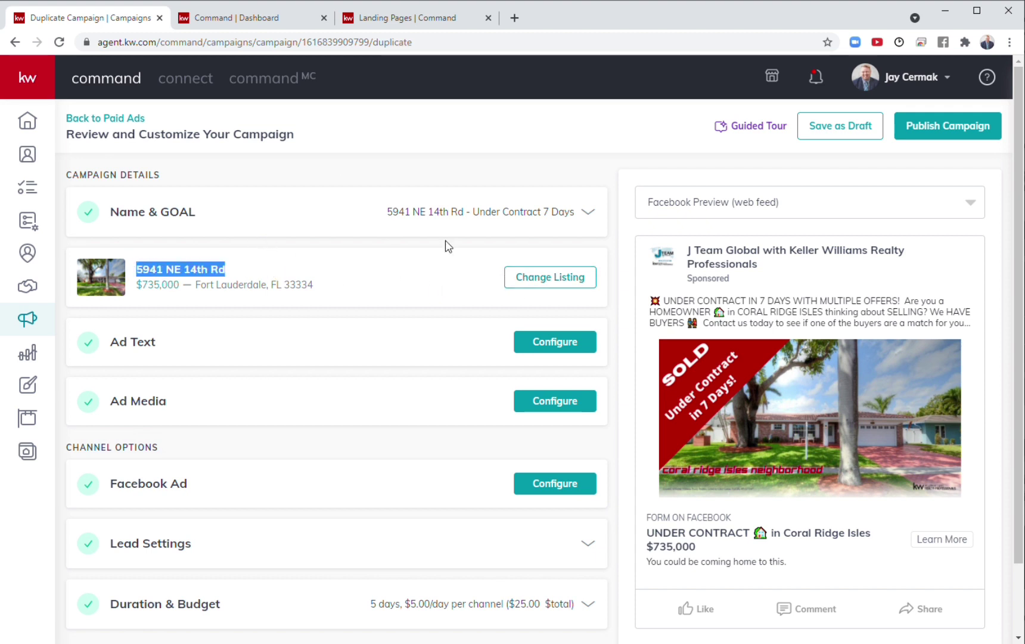
{"action": "left_click", "coordinate": [534, 281]}
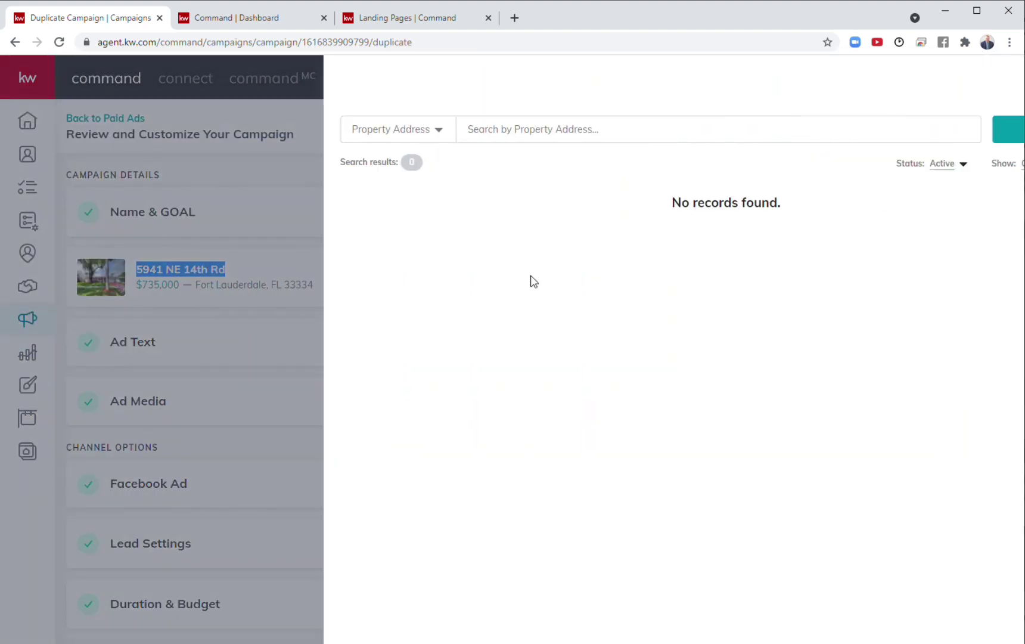
{"action": "left_click", "coordinate": [847, 173]}
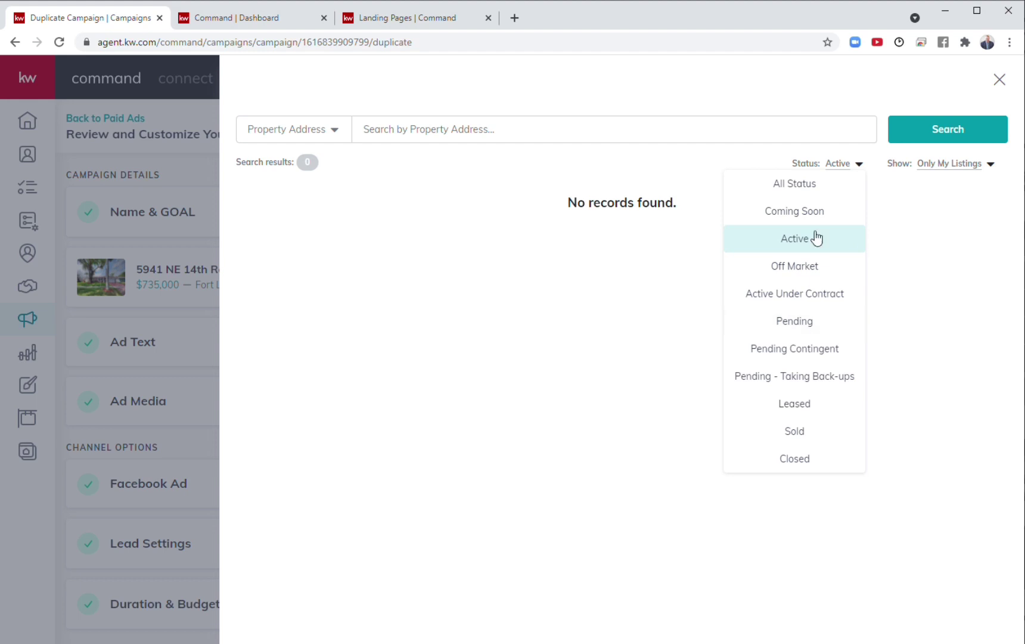
{"action": "left_click", "coordinate": [999, 81]}
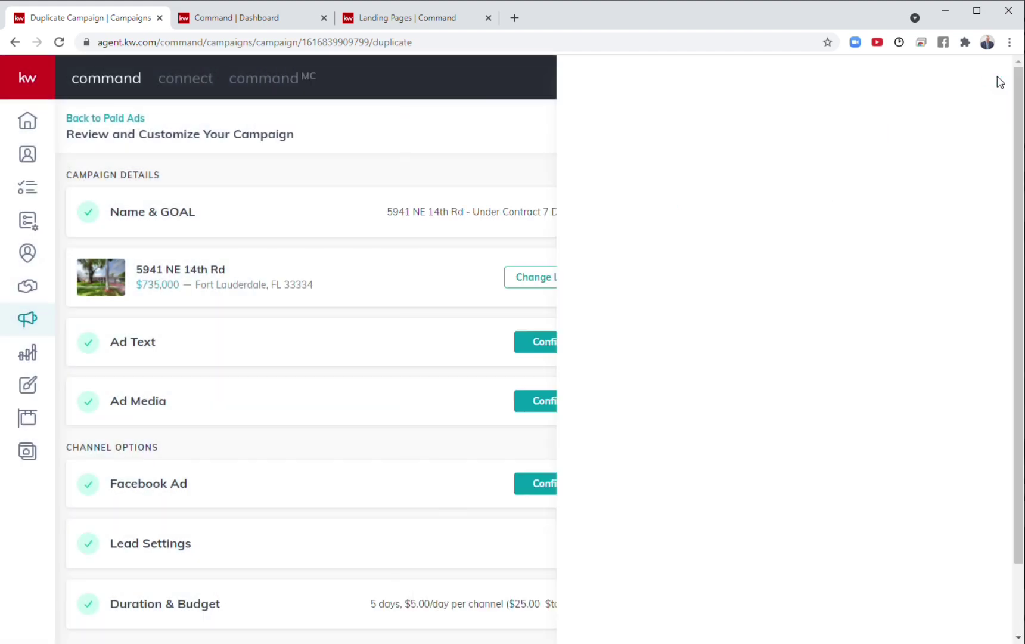
Review the ad copy headlined 'UNDER CONTRACT in Coral Ridge Isles $735,000' and save the ad text.
{"action": "left_click", "coordinate": [222, 352]}
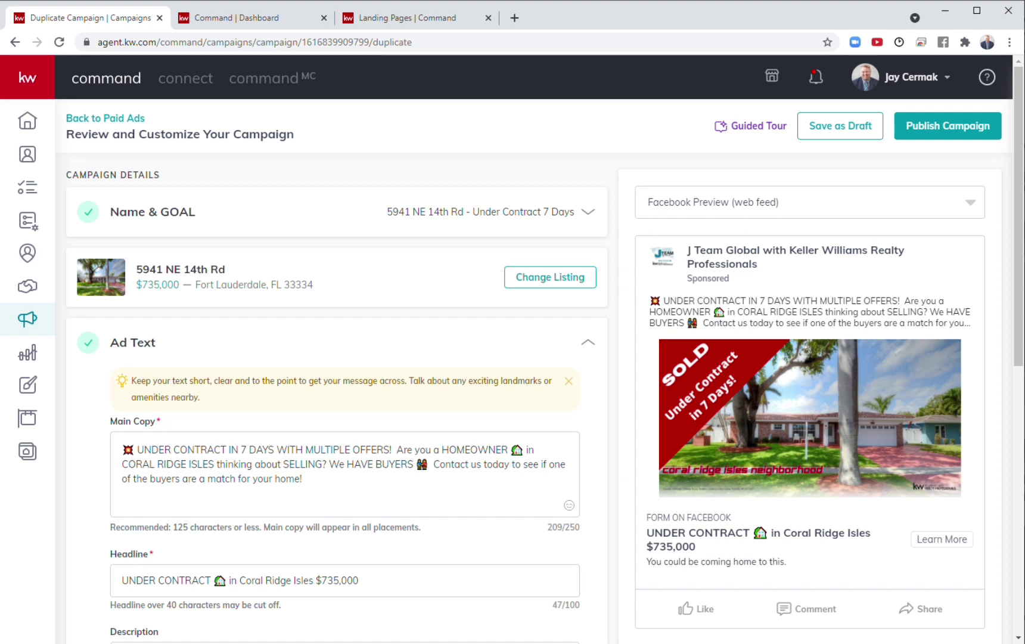
{"action": "left_click", "coordinate": [547, 465]}
{"action": "key", "text": "F5"}
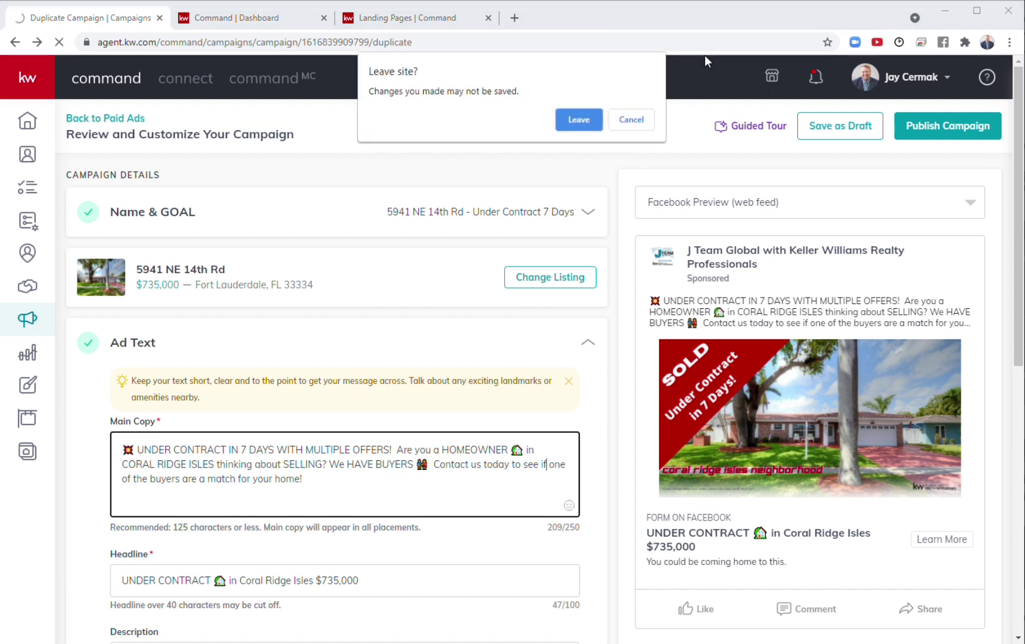
{"action": "left_click", "coordinate": [633, 120]}
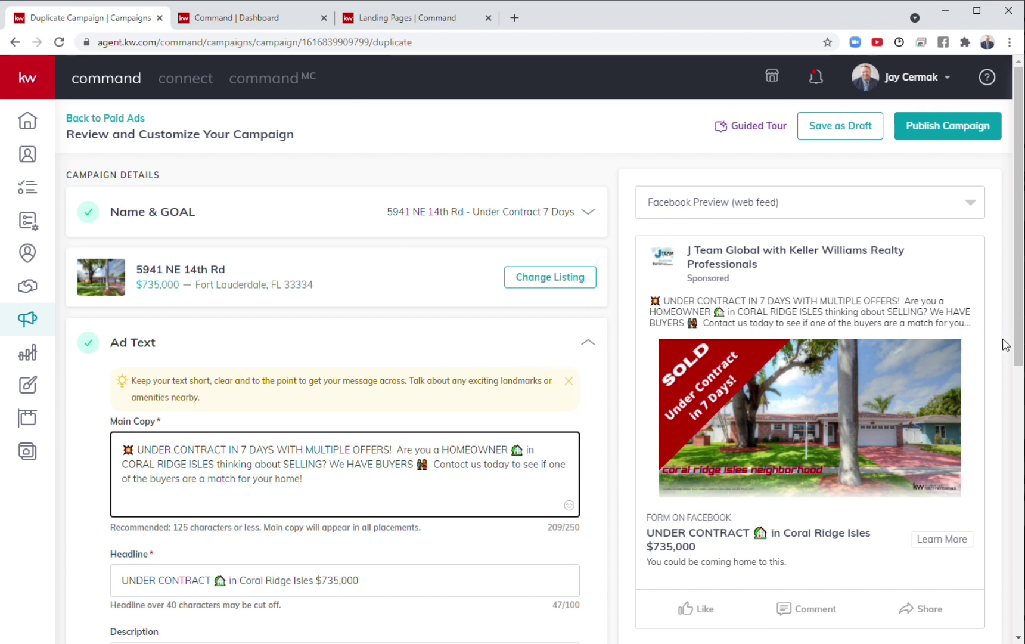
{"action": "scroll", "coordinate": [811, 418], "scroll_direction": "down", "scroll_amount": 2}
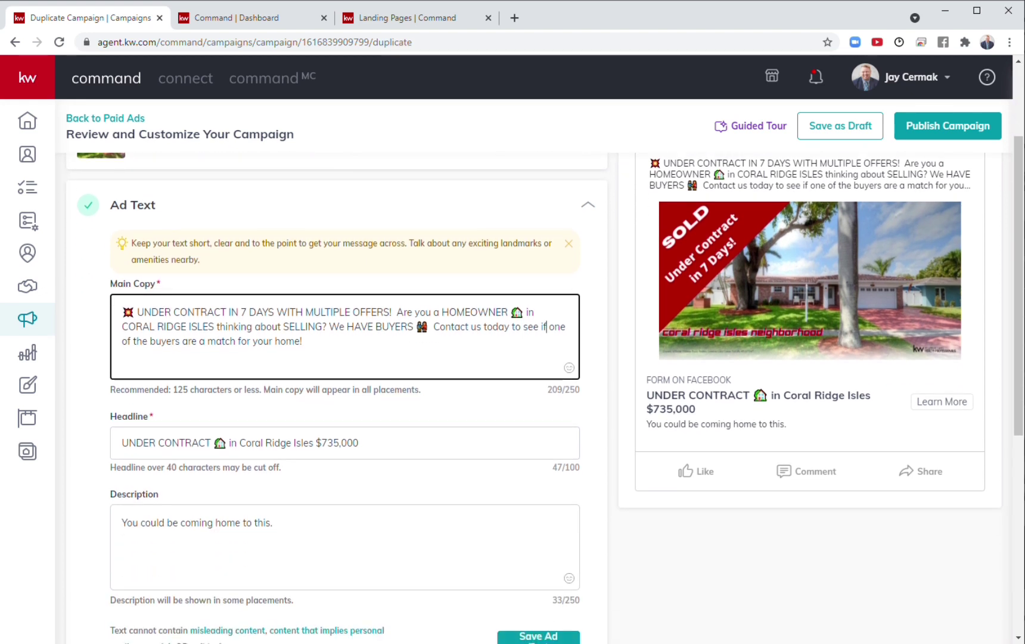
{"action": "scroll", "coordinate": [381, 447], "scroll_direction": "down", "scroll_amount": 1}
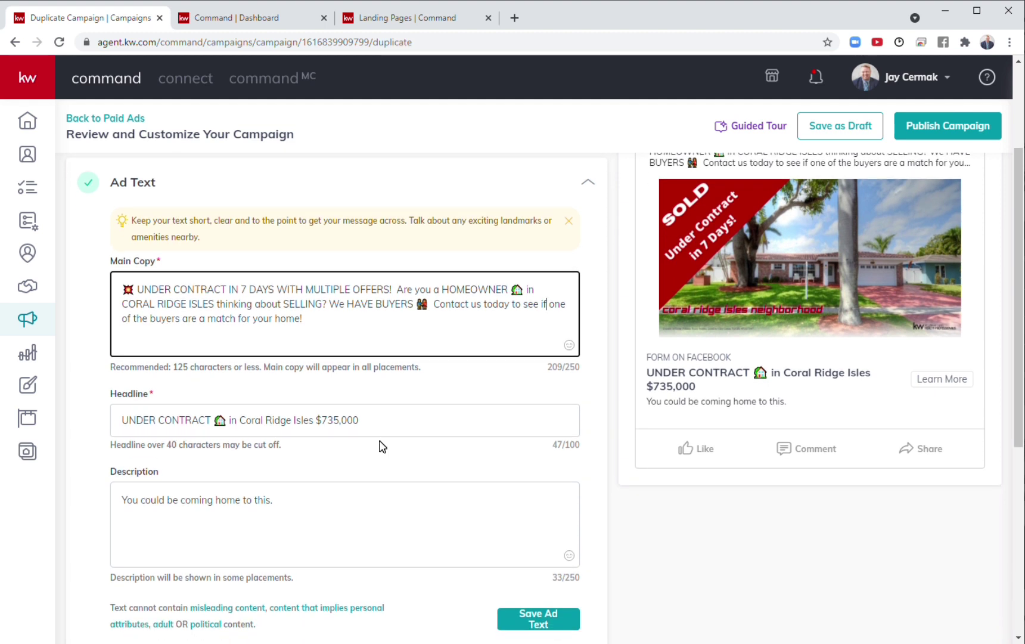
{"action": "scroll", "coordinate": [382, 446], "scroll_direction": "down", "scroll_amount": 2}
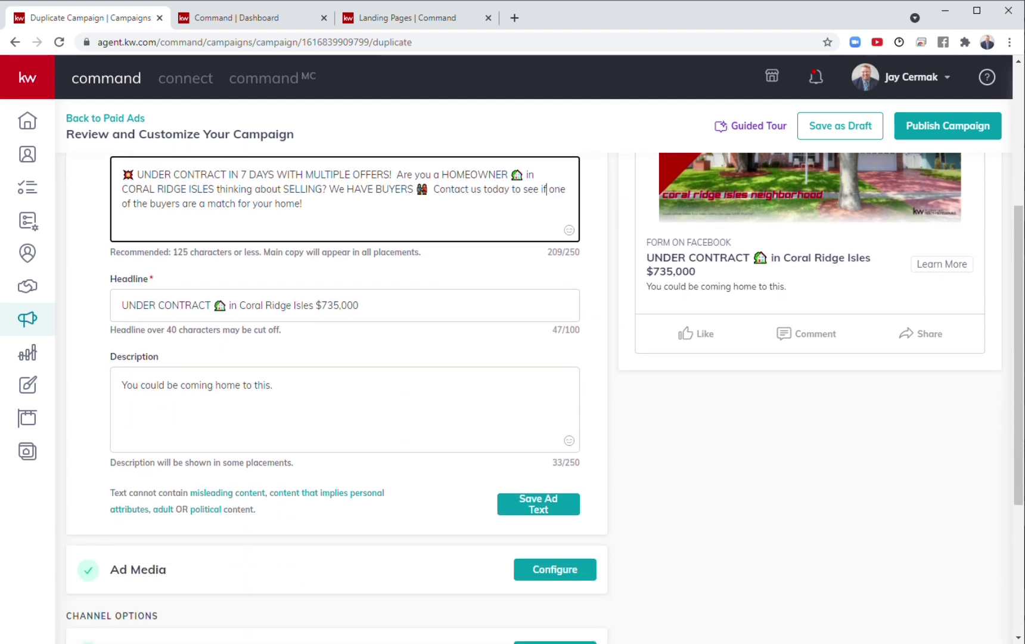
{"action": "left_click", "coordinate": [272, 385]}
{"action": "key", "text": "ctrl+a"}
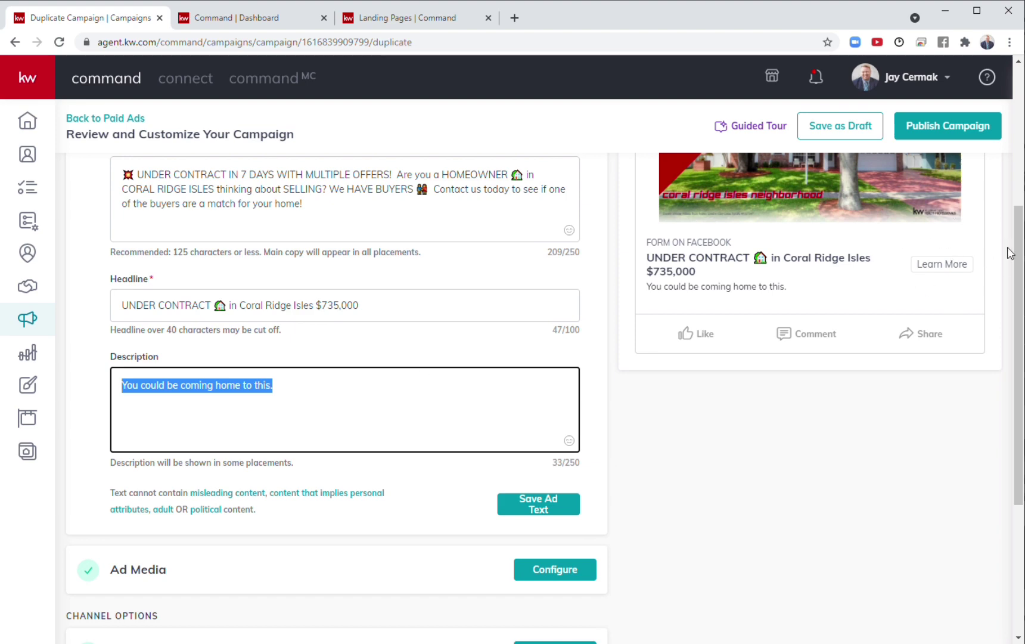
{"action": "left_click", "coordinate": [532, 508]}
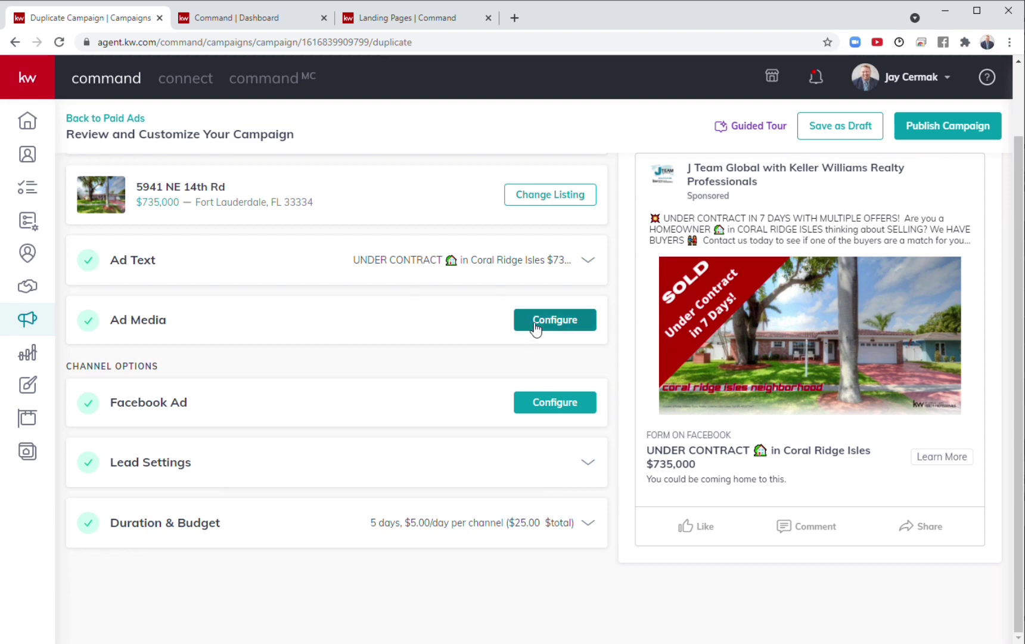
Confirm the 'SOLD Under Contract in 7 Days!' image with the DBA logo on the Right, and save.
{"action": "left_click", "coordinate": [534, 327]}
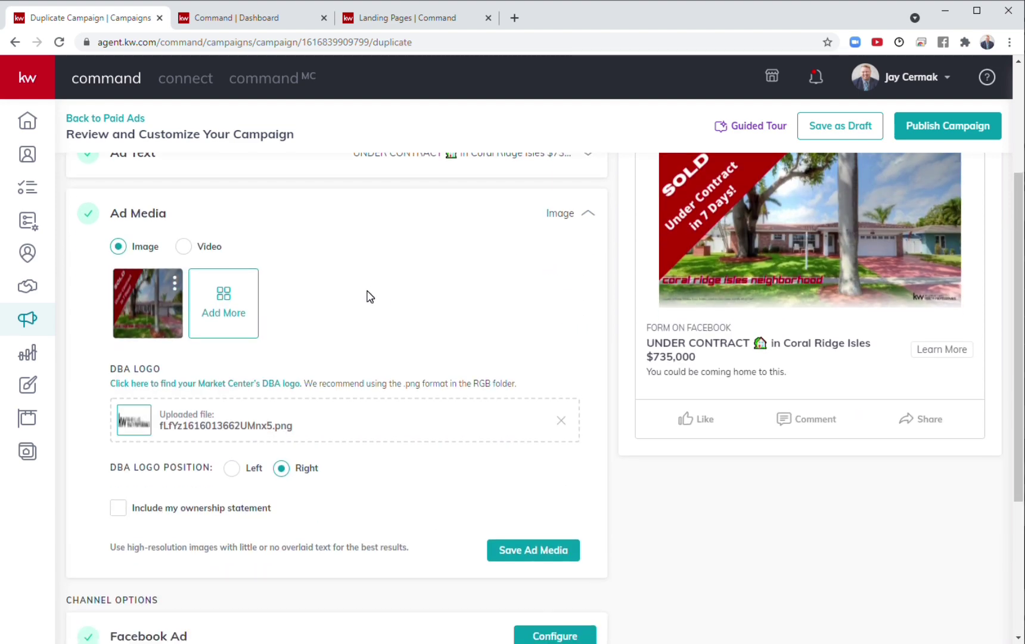
{"action": "scroll", "coordinate": [356, 300], "scroll_direction": "up", "scroll_amount": 3}
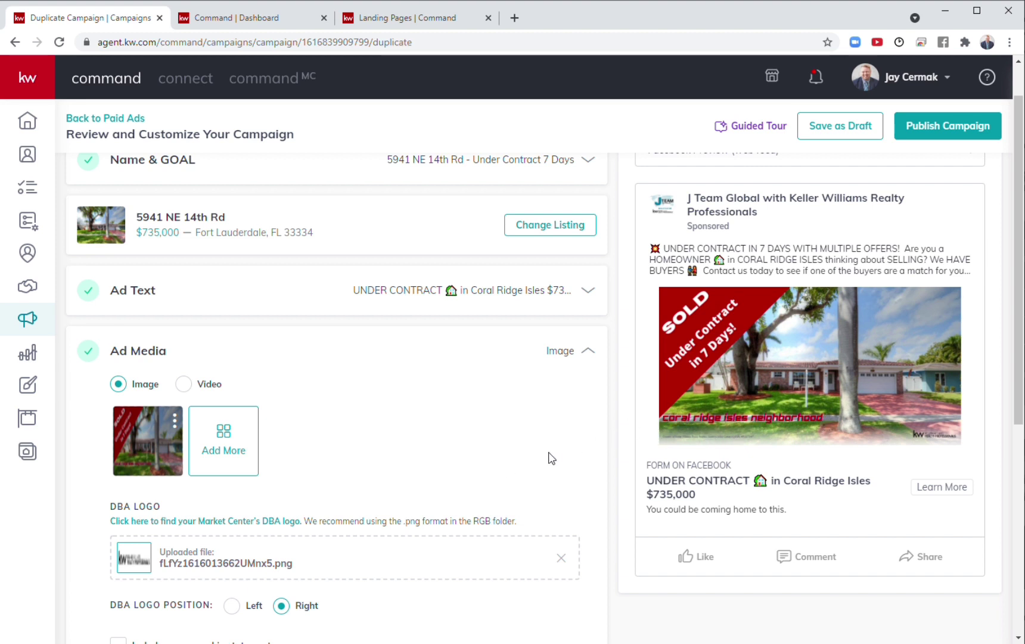
{"action": "scroll", "coordinate": [542, 462], "scroll_direction": "down", "scroll_amount": 3}
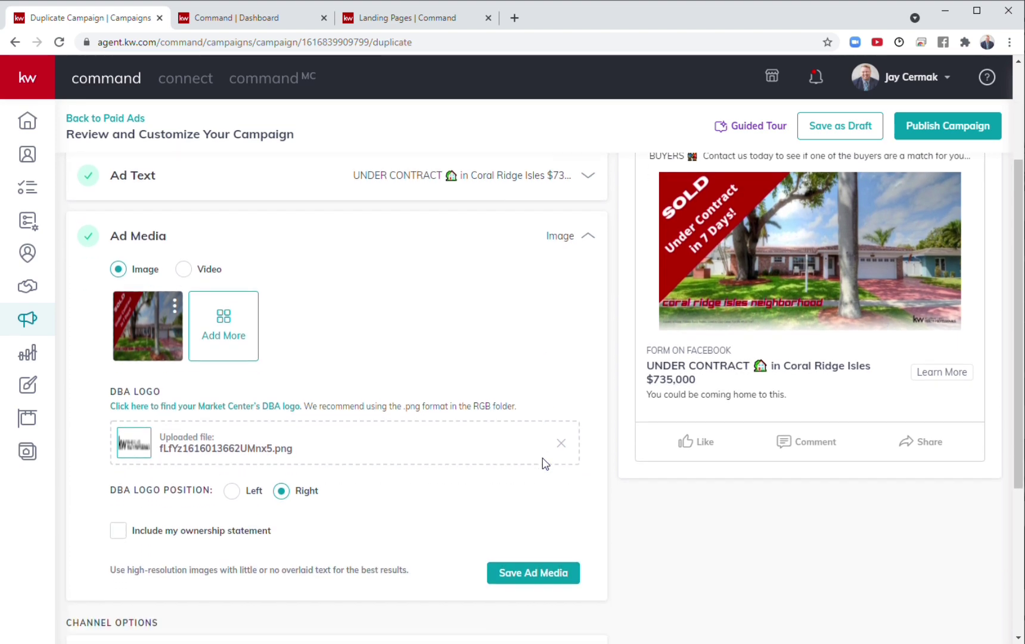
{"action": "left_click", "coordinate": [529, 553]}
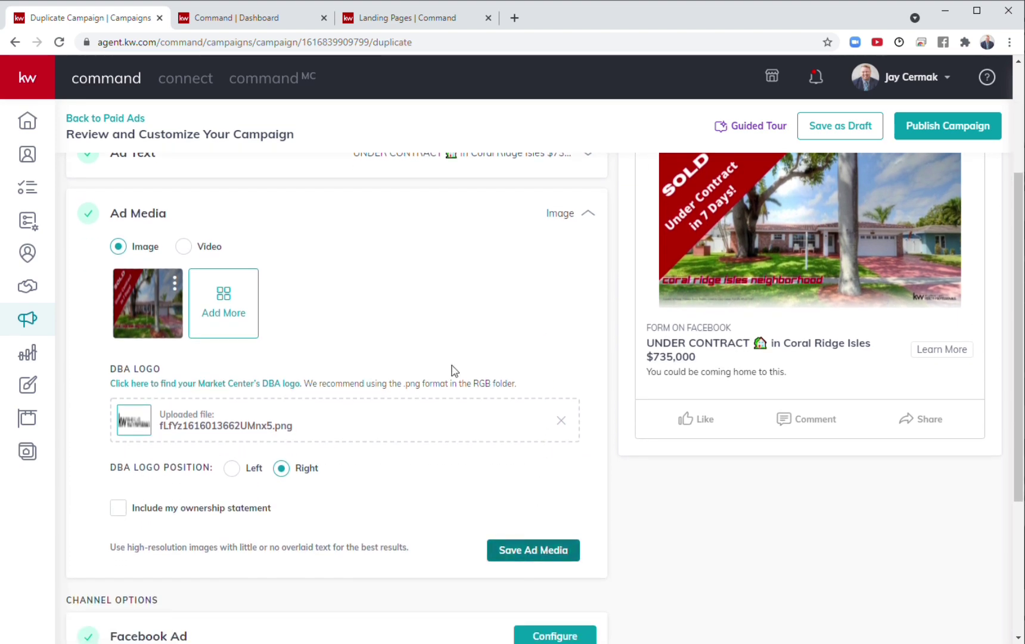
Review the Facebook Ad destination: lead generation form with a Learn More call-to-action.
{"action": "left_click", "coordinate": [220, 401]}
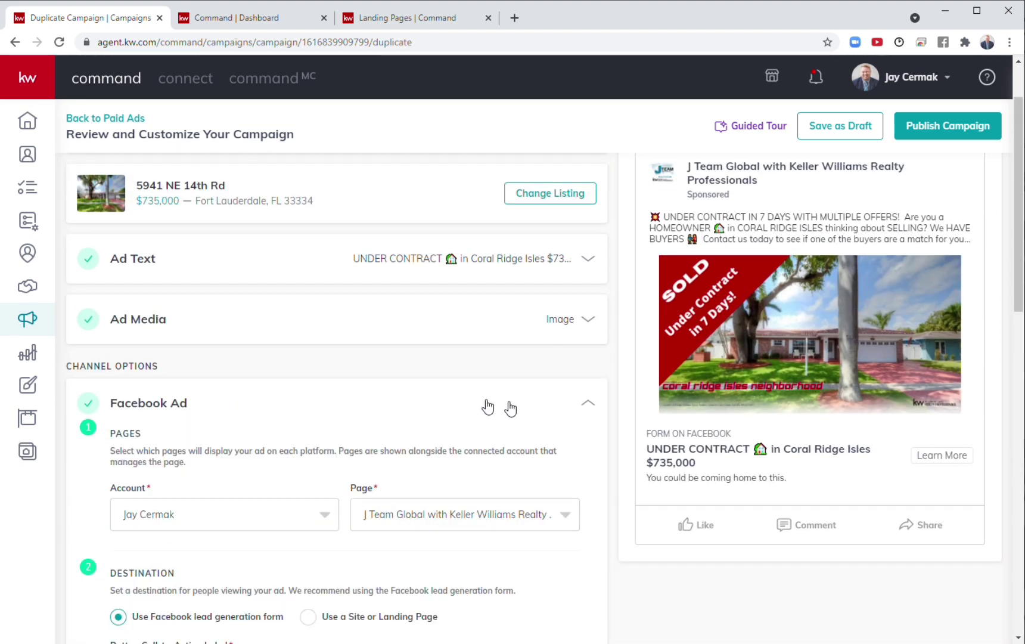
{"action": "scroll", "coordinate": [507, 405], "scroll_direction": "down", "scroll_amount": 3}
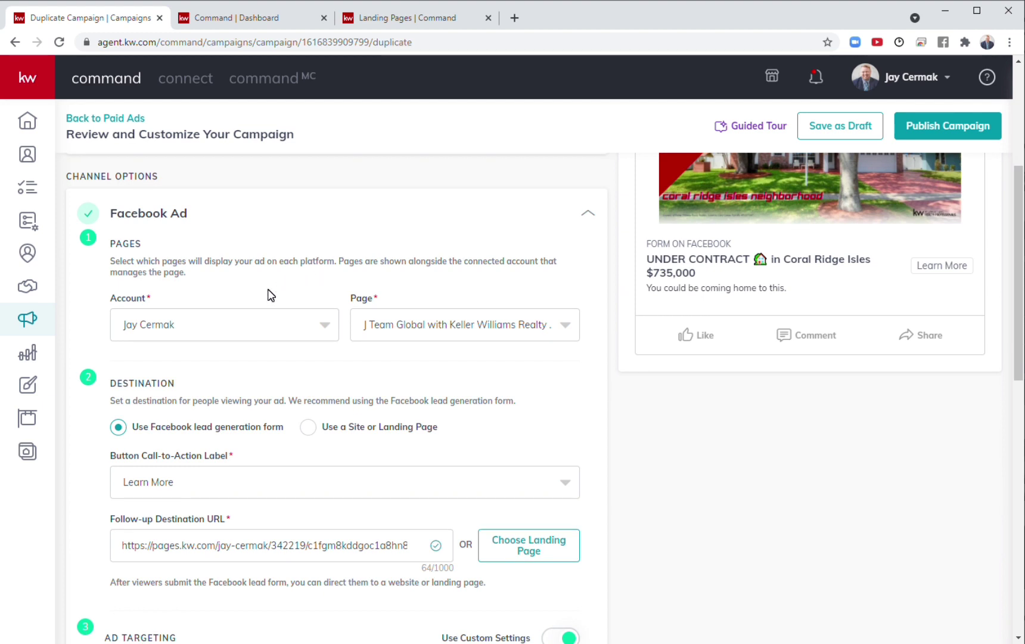
{"action": "scroll", "coordinate": [271, 295], "scroll_direction": "down", "scroll_amount": 1}
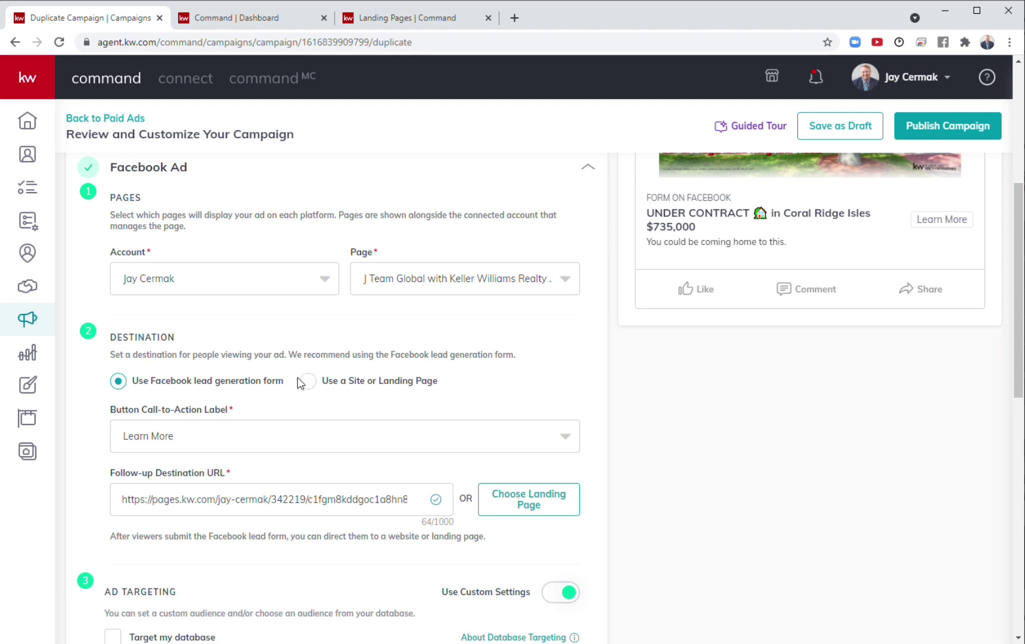
{"action": "left_click_drag", "start_coordinate": [286, 384], "coordinate": [132, 384]}
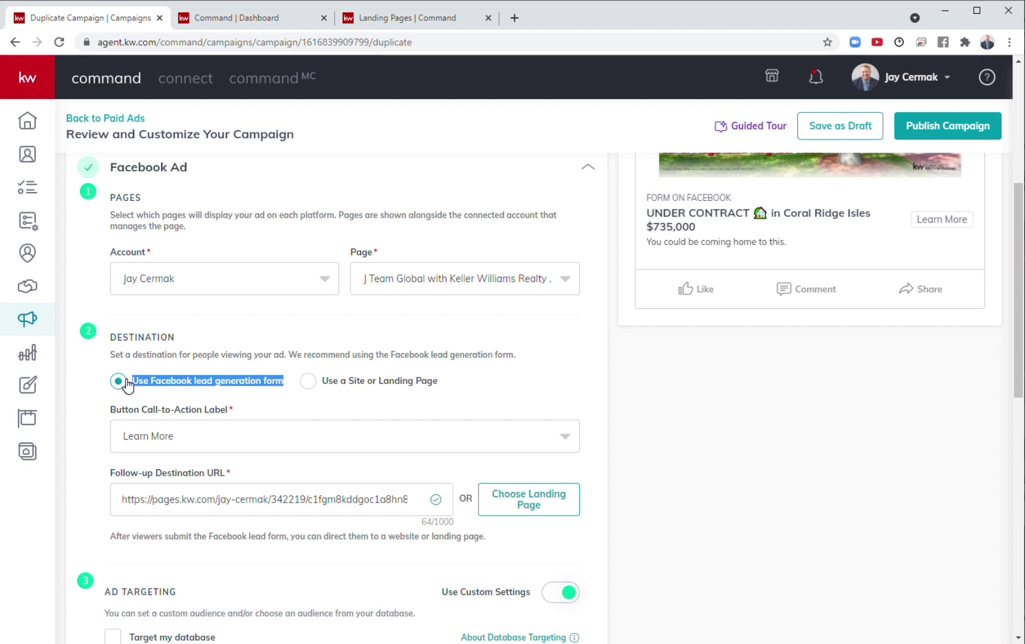
{"action": "left_click", "coordinate": [522, 407]}
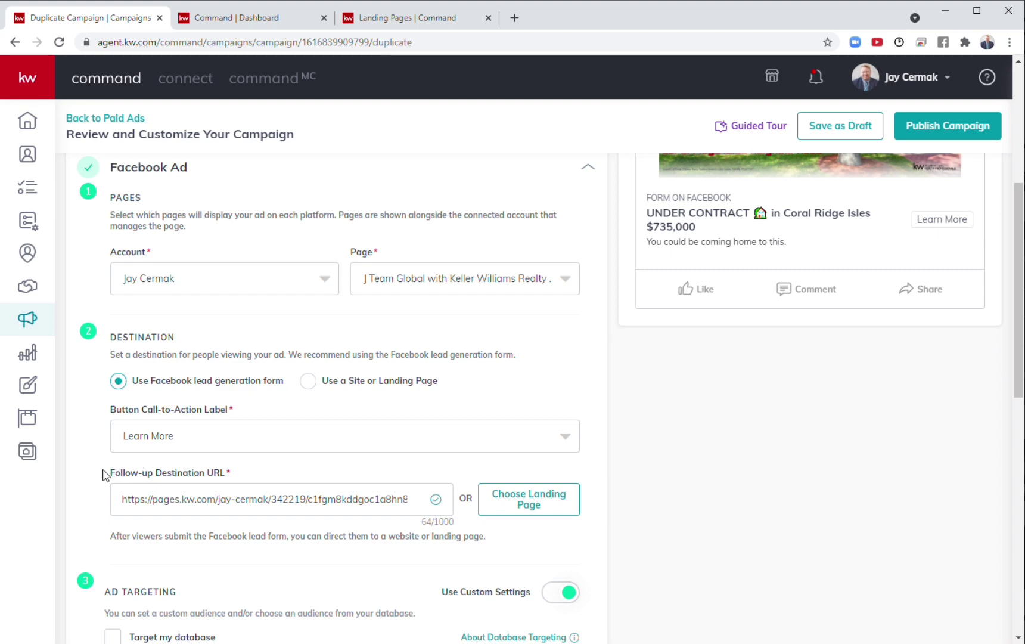
{"action": "left_click", "coordinate": [548, 511]}
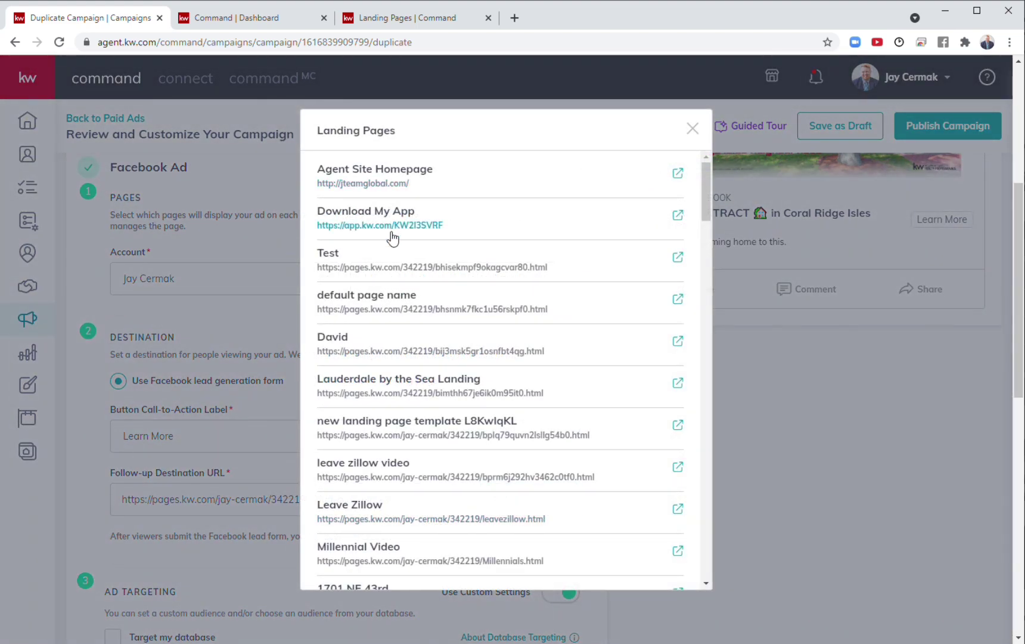
{"action": "scroll", "coordinate": [402, 419], "scroll_direction": "down", "scroll_amount": 5}
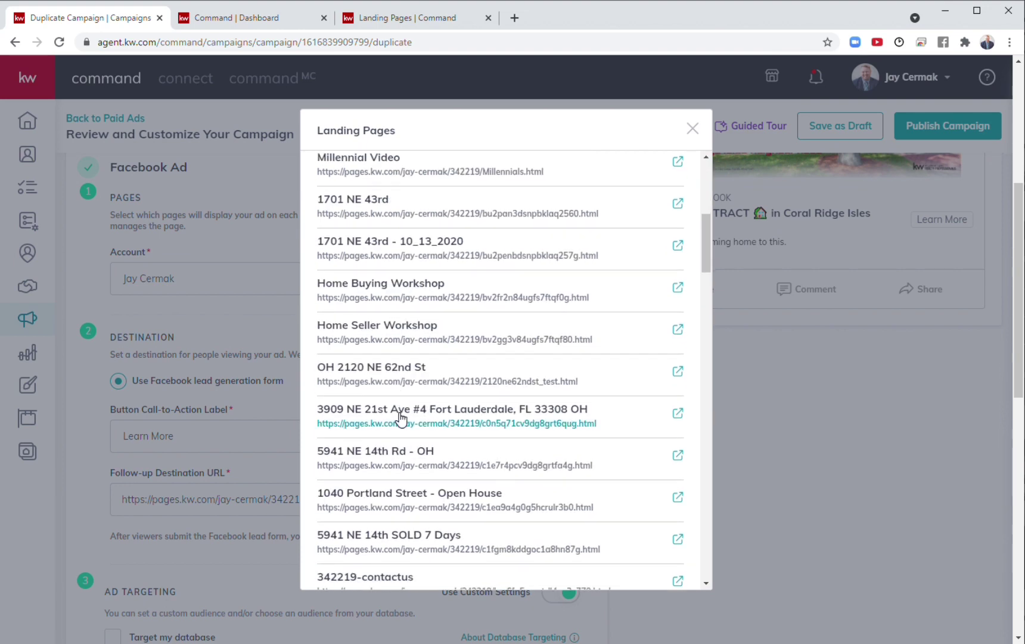
{"action": "scroll", "coordinate": [401, 419], "scroll_direction": "down", "scroll_amount": 2}
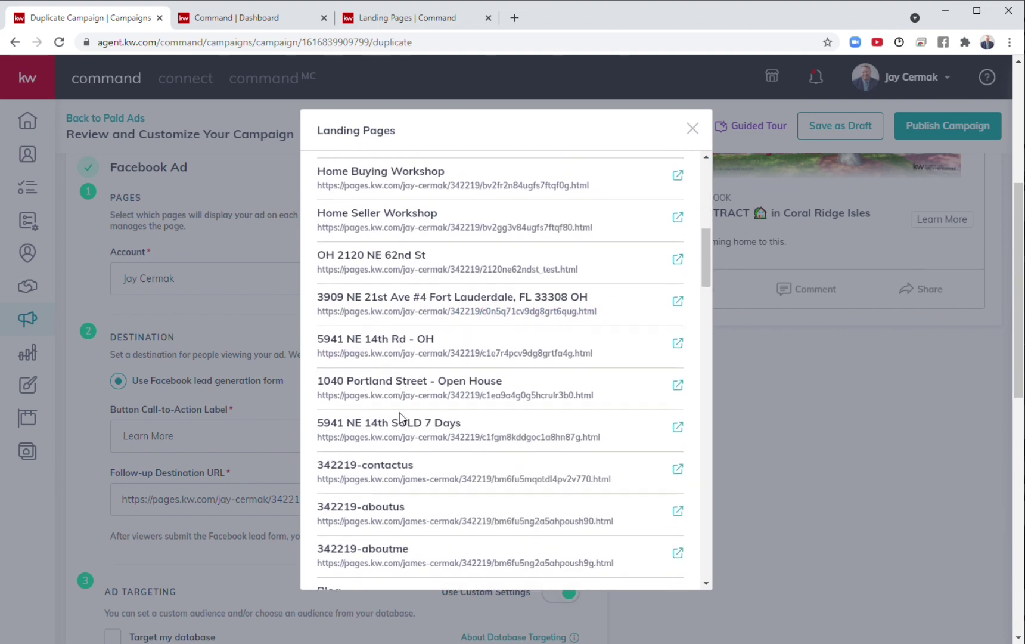
{"action": "left_click_drag", "start_coordinate": [468, 399], "coordinate": [318, 407]}
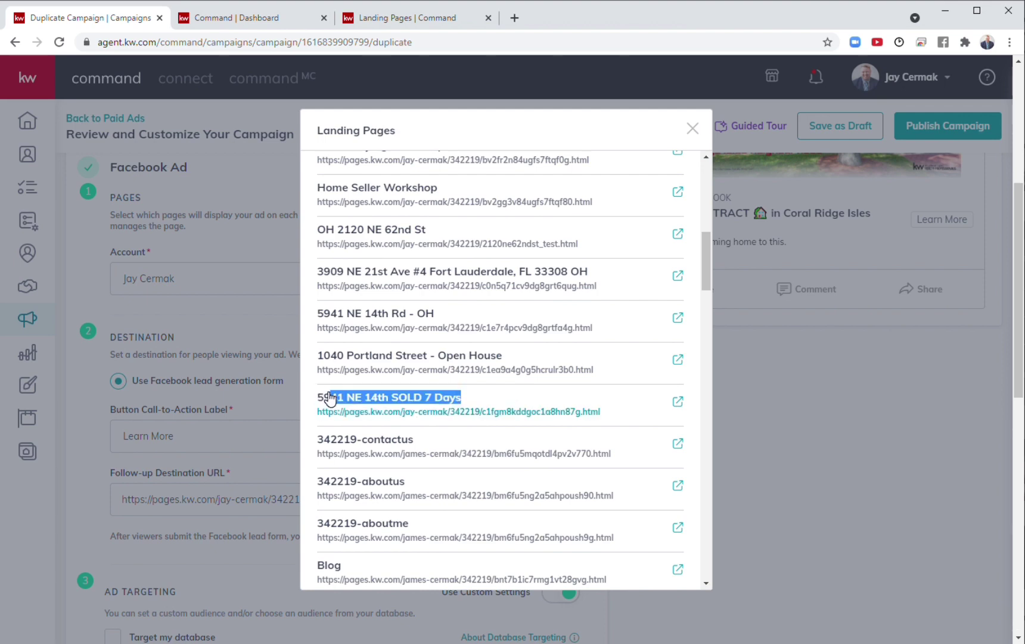
{"action": "left_click", "coordinate": [323, 401]}
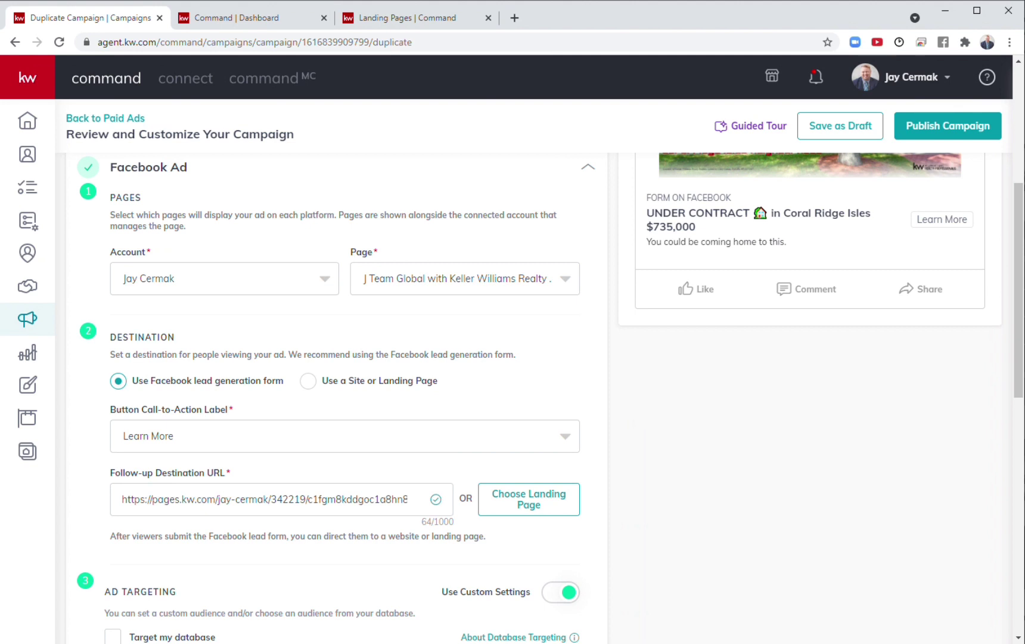
{"action": "left_click_drag", "start_coordinate": [408, 498], "coordinate": [122, 499]}
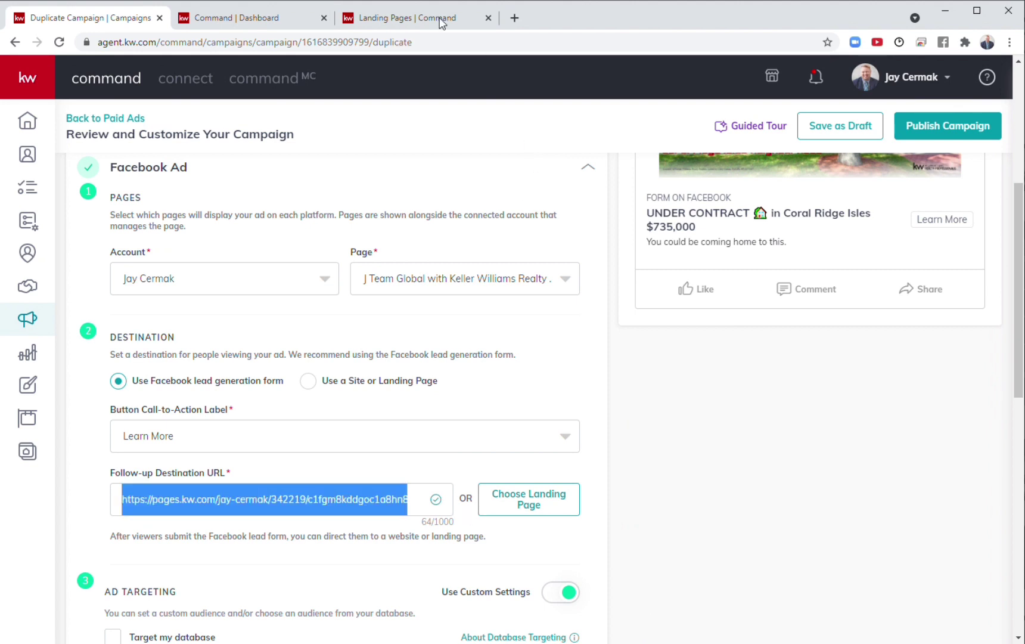
Load the copied SOLD 7 Days landing page URL in a new tab to check it.
{"action": "left_click", "coordinate": [515, 18]}
{"action": "key", "text": "ctrl+v"}
{"action": "key", "text": "Return"}
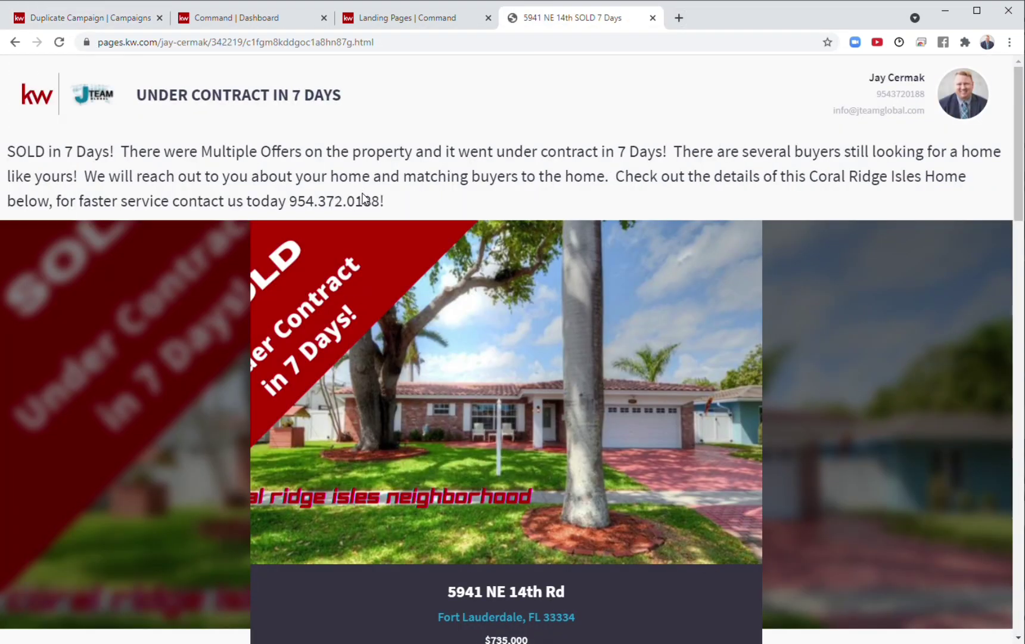
{"action": "scroll", "coordinate": [375, 301], "scroll_direction": "down", "scroll_amount": 20}
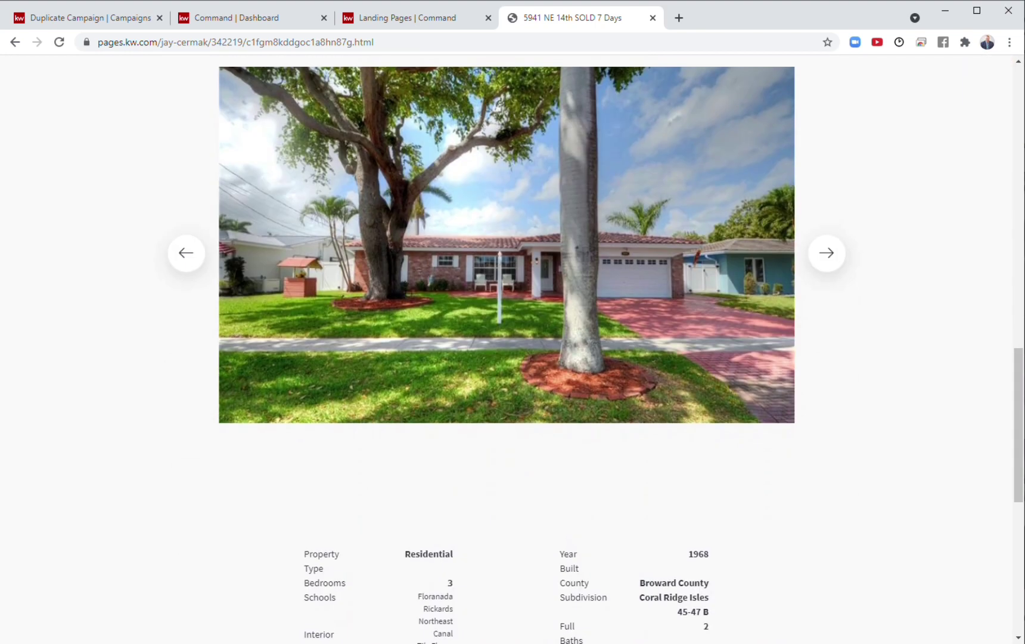
{"action": "scroll", "coordinate": [596, 110], "scroll_direction": "up", "scroll_amount": 20}
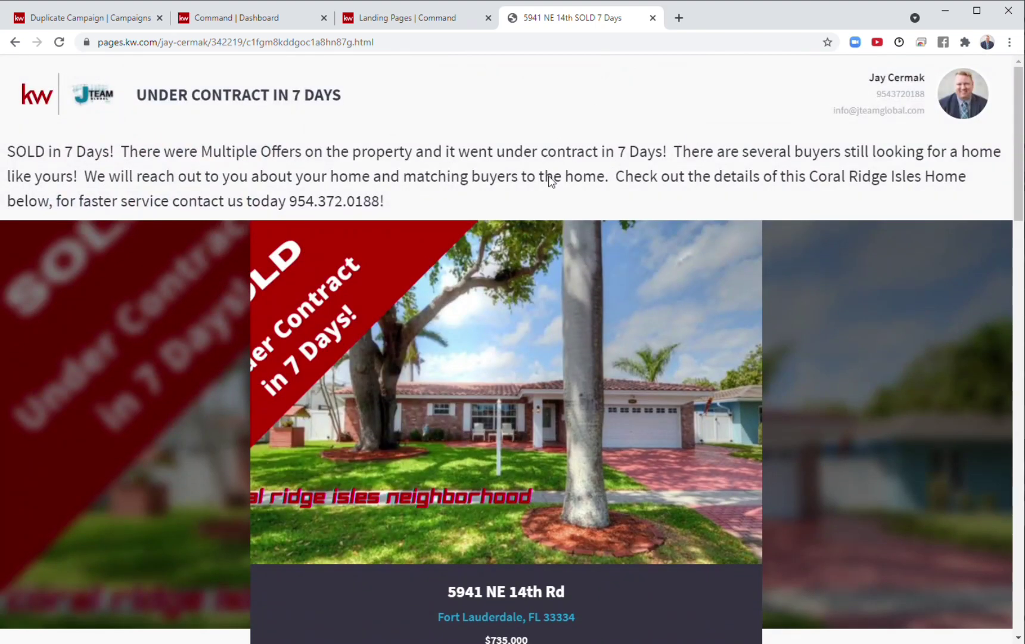
Return to the duplicate campaign and select the follow-up destination URL.
{"action": "left_click", "coordinate": [418, 20]}
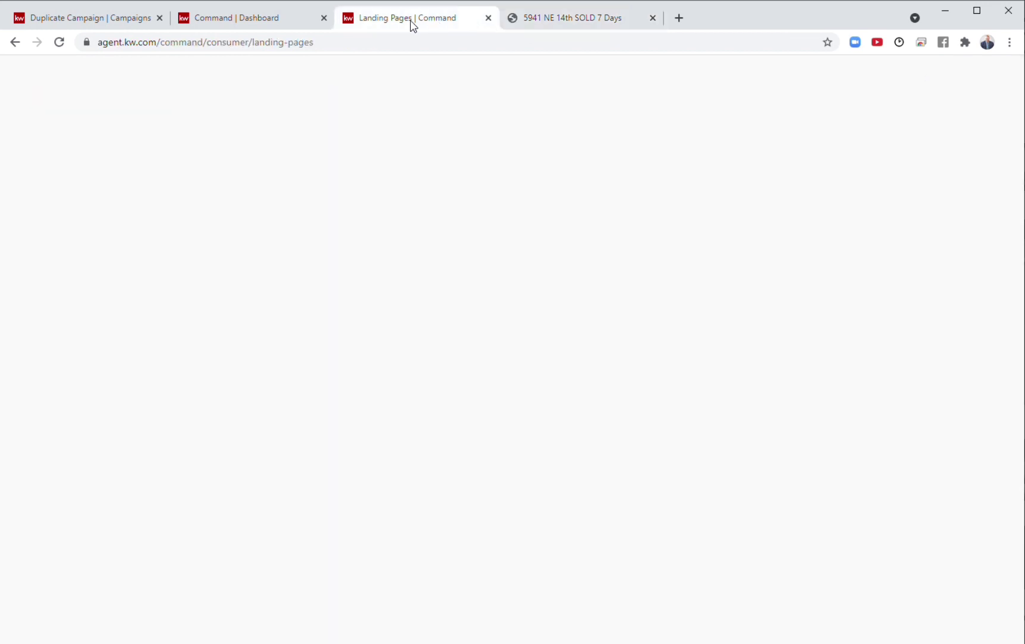
{"action": "left_click", "coordinate": [257, 24]}
{"action": "left_click", "coordinate": [83, 20]}
{"action": "triple_click", "coordinate": [245, 495]}
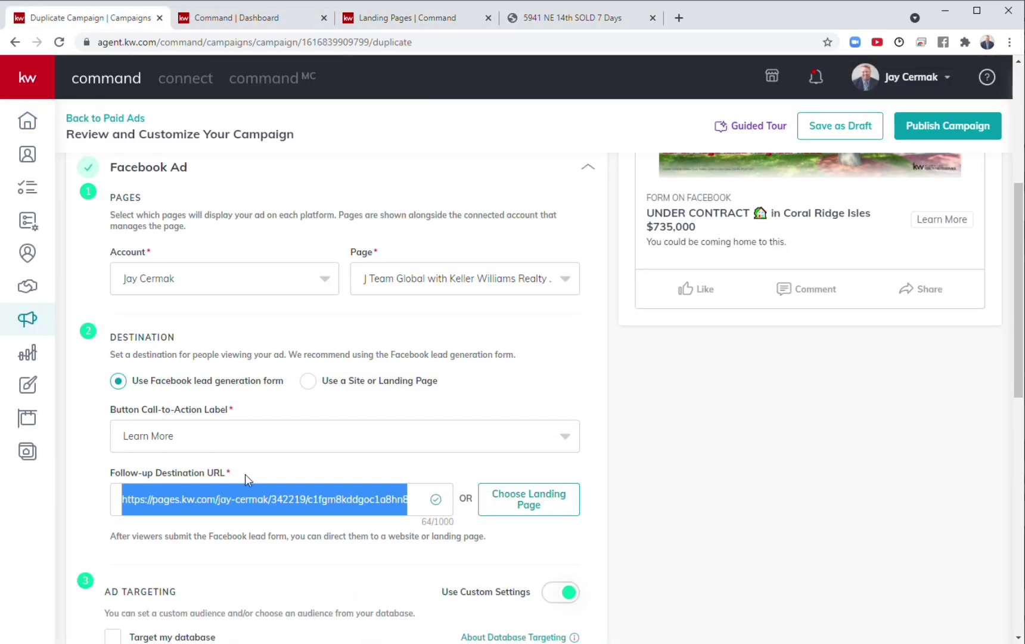
{"action": "scroll", "coordinate": [414, 334], "scroll_direction": "down", "scroll_amount": 4}
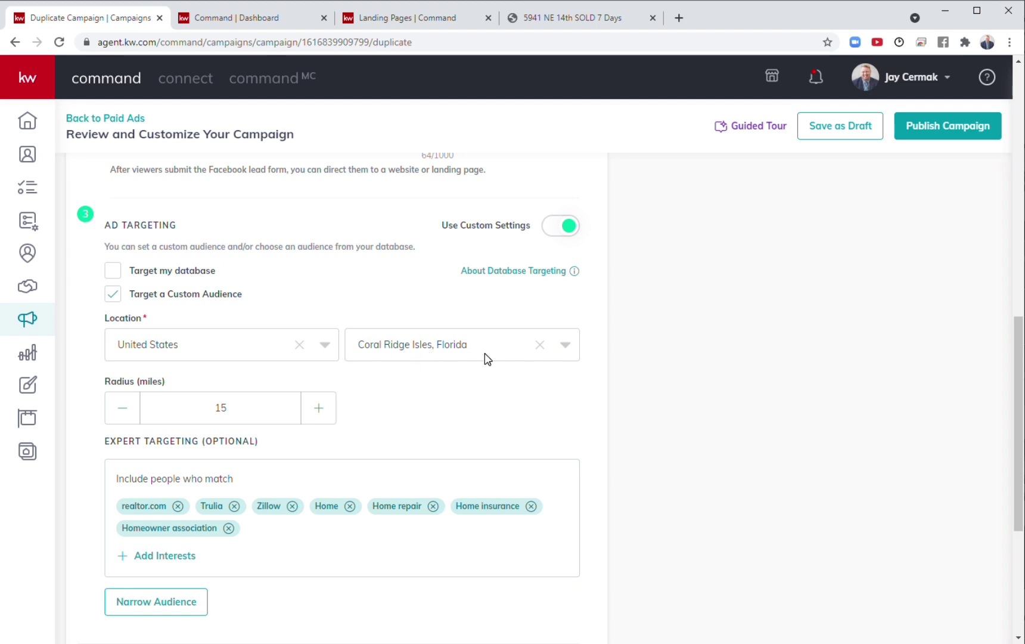
{"action": "scroll", "coordinate": [487, 359], "scroll_direction": "up", "scroll_amount": 10}
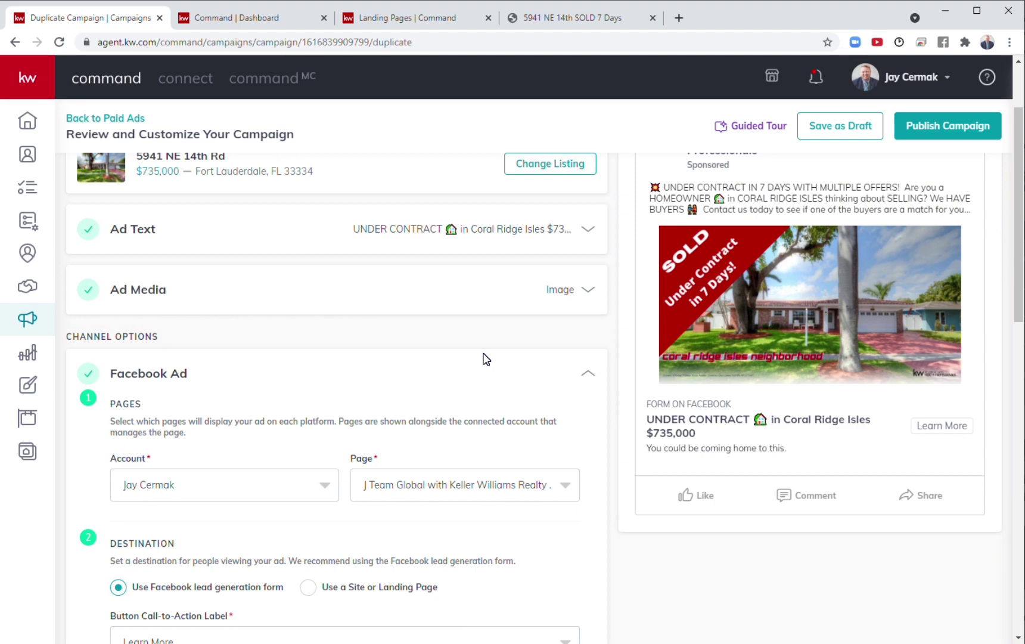
{"action": "scroll", "coordinate": [487, 358], "scroll_direction": "down", "scroll_amount": 7}
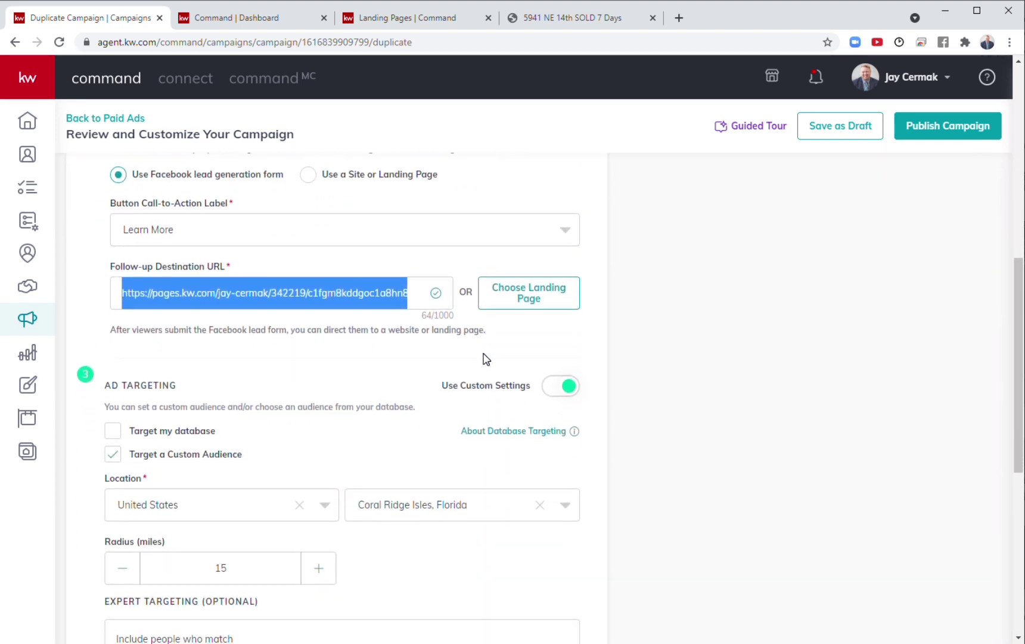
{"action": "scroll", "coordinate": [486, 359], "scroll_direction": "down", "scroll_amount": 2}
{"action": "scroll", "coordinate": [486, 358], "scroll_direction": "up", "scroll_amount": 1}
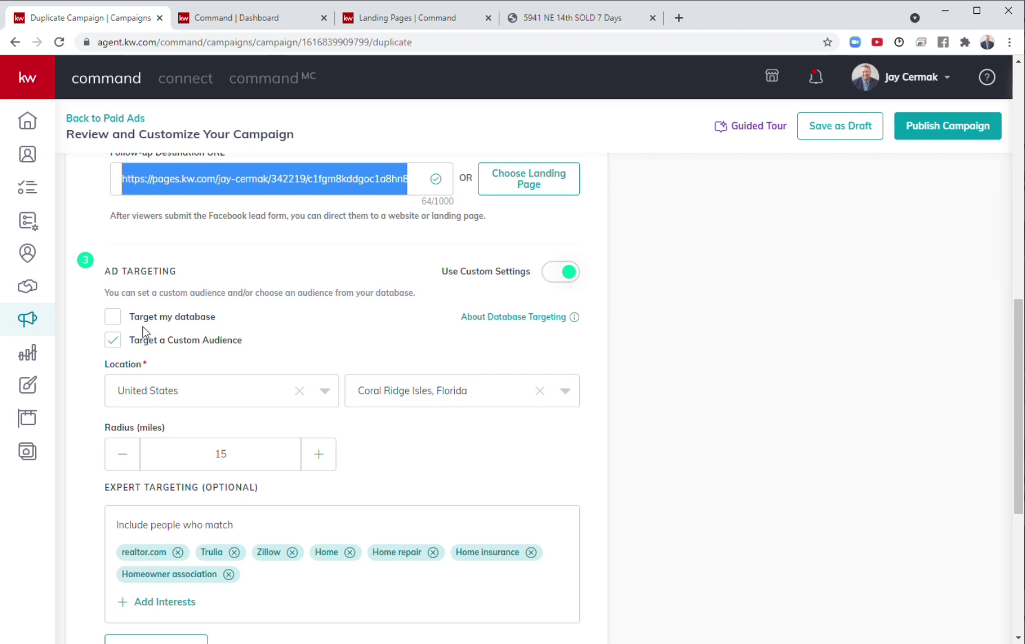
{"action": "scroll", "coordinate": [157, 370], "scroll_direction": "down", "scroll_amount": 1}
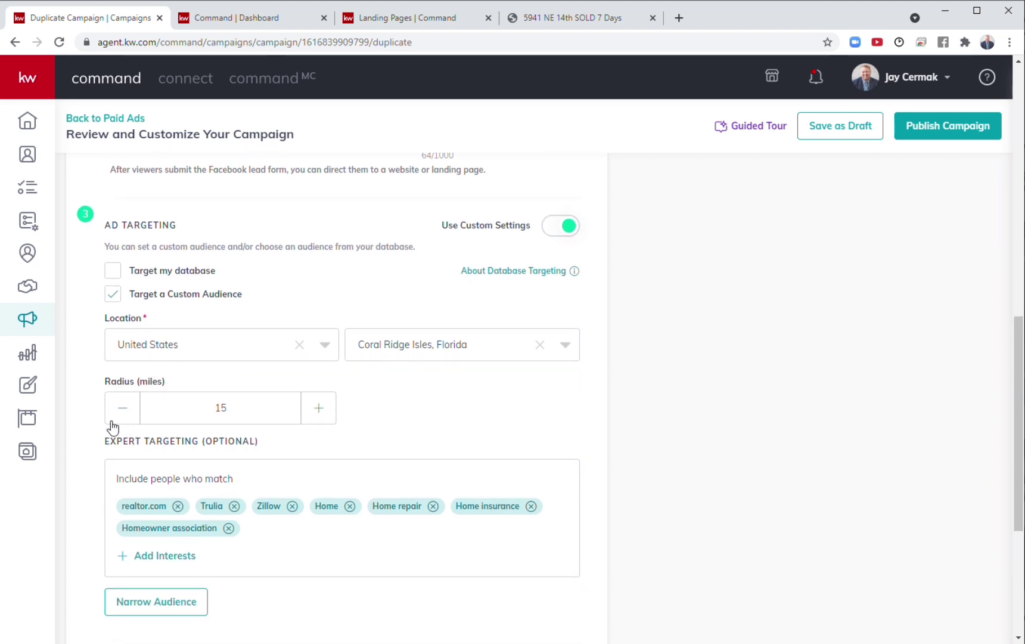
{"action": "scroll", "coordinate": [500, 410], "scroll_direction": "down", "scroll_amount": 1}
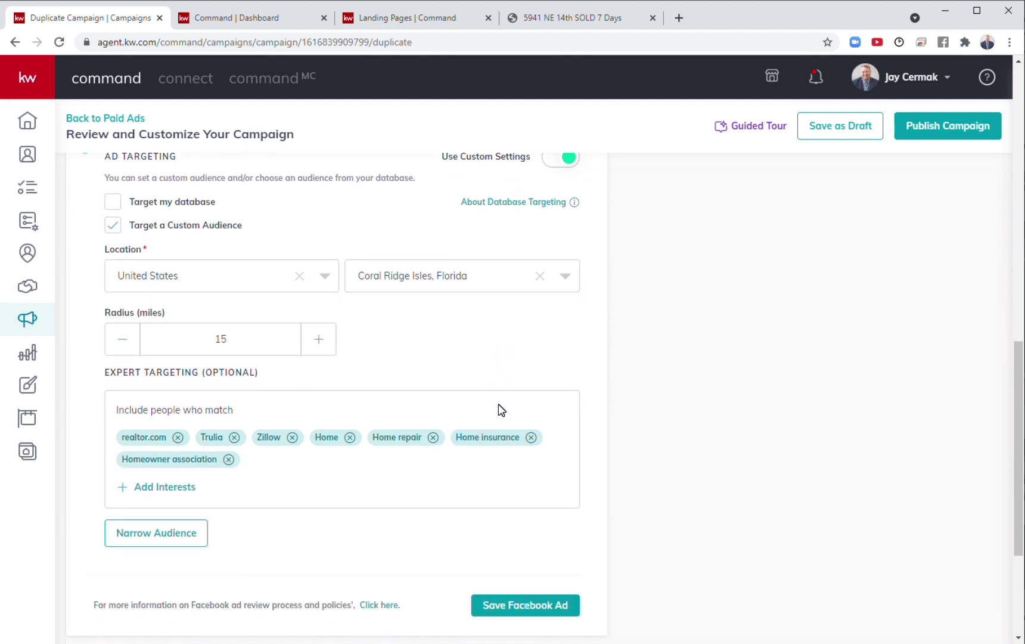
{"action": "left_click", "coordinate": [468, 284]}
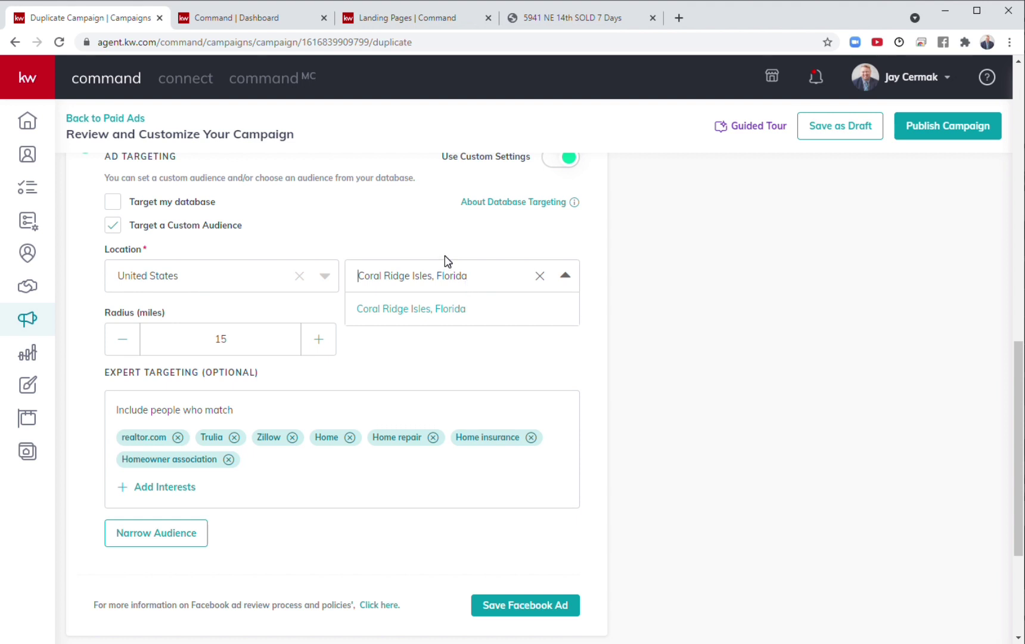
{"action": "left_click", "coordinate": [447, 260]}
{"action": "left_click", "coordinate": [449, 280]}
{"action": "left_click", "coordinate": [443, 259]}
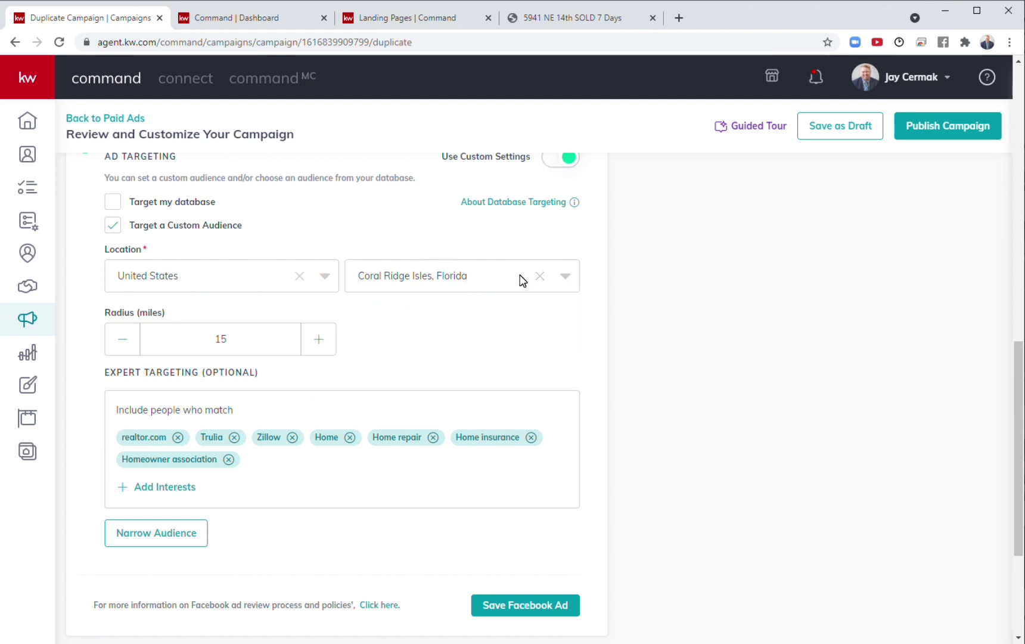
{"action": "scroll", "coordinate": [522, 279], "scroll_direction": "down", "scroll_amount": 1}
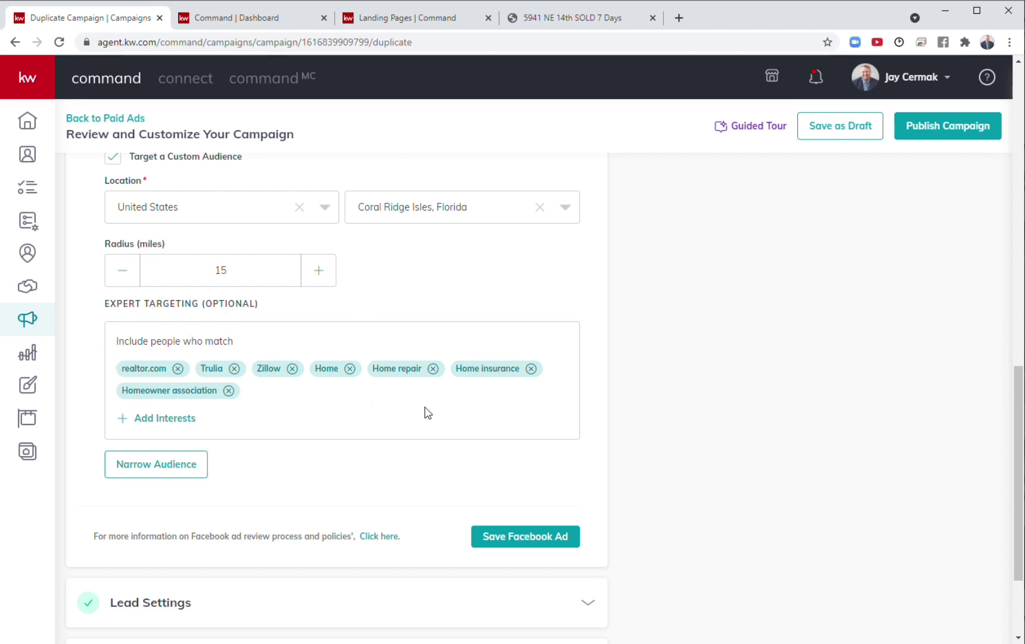
Save the Facebook Ad settings and check the 5-day Mar 30–Apr 4, 2021 budget of $25 total.
{"action": "left_click", "coordinate": [524, 537]}
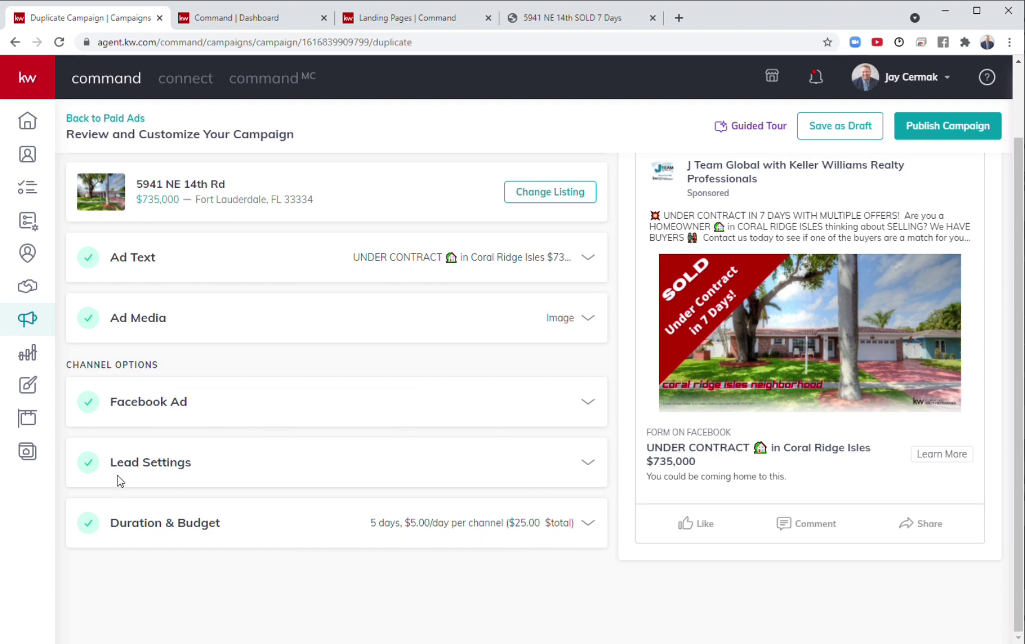
{"action": "left_click_drag", "start_coordinate": [104, 462], "coordinate": [114, 428]}
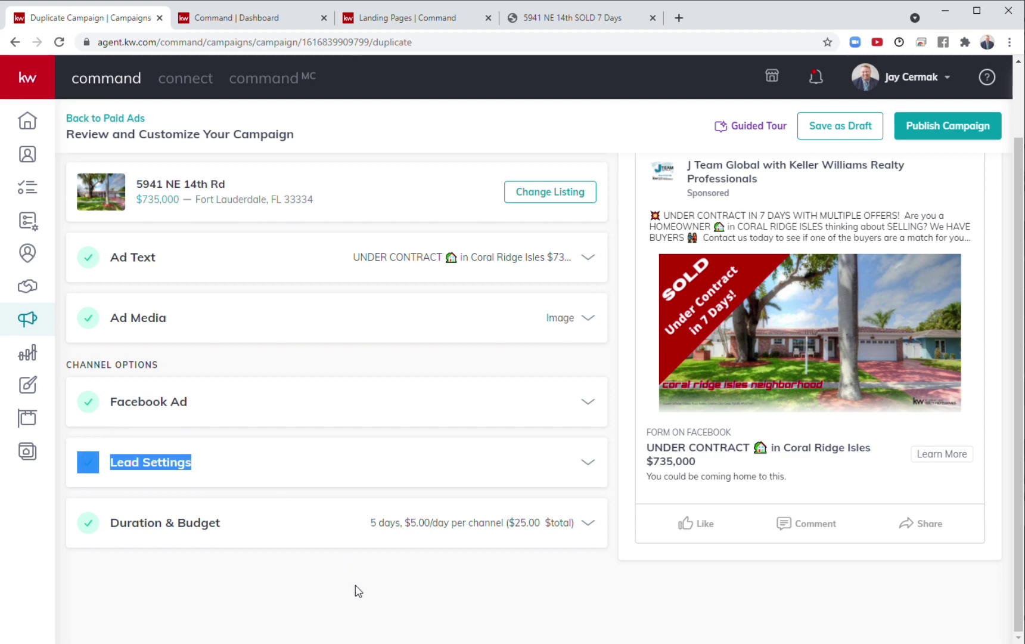
{"action": "left_click", "coordinate": [341, 530]}
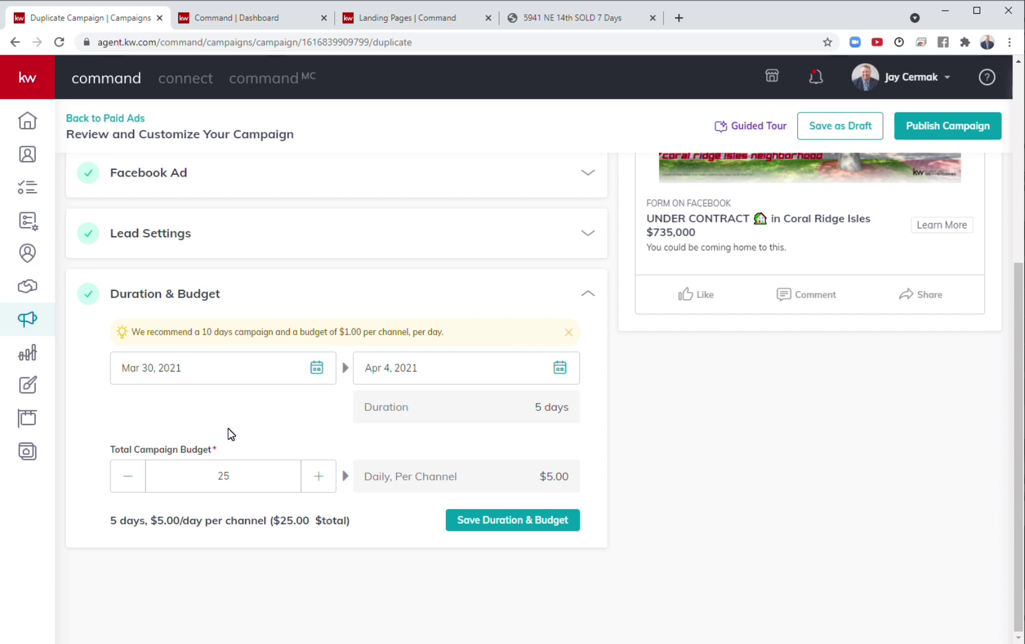
{"action": "scroll", "coordinate": [231, 434], "scroll_direction": "up", "scroll_amount": 5}
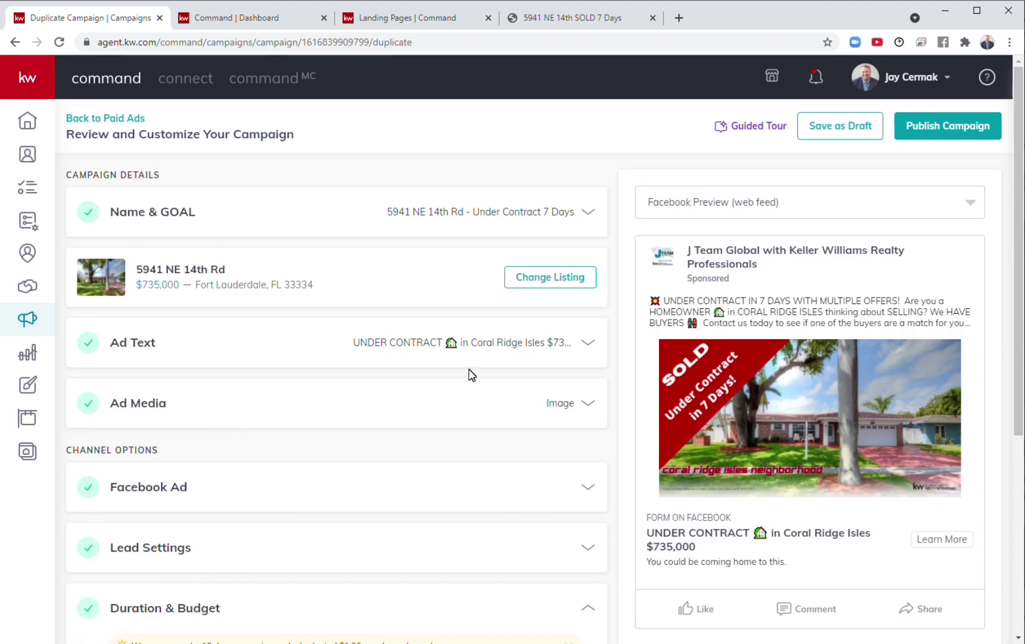
{"action": "scroll", "coordinate": [471, 374], "scroll_direction": "down", "scroll_amount": 2}
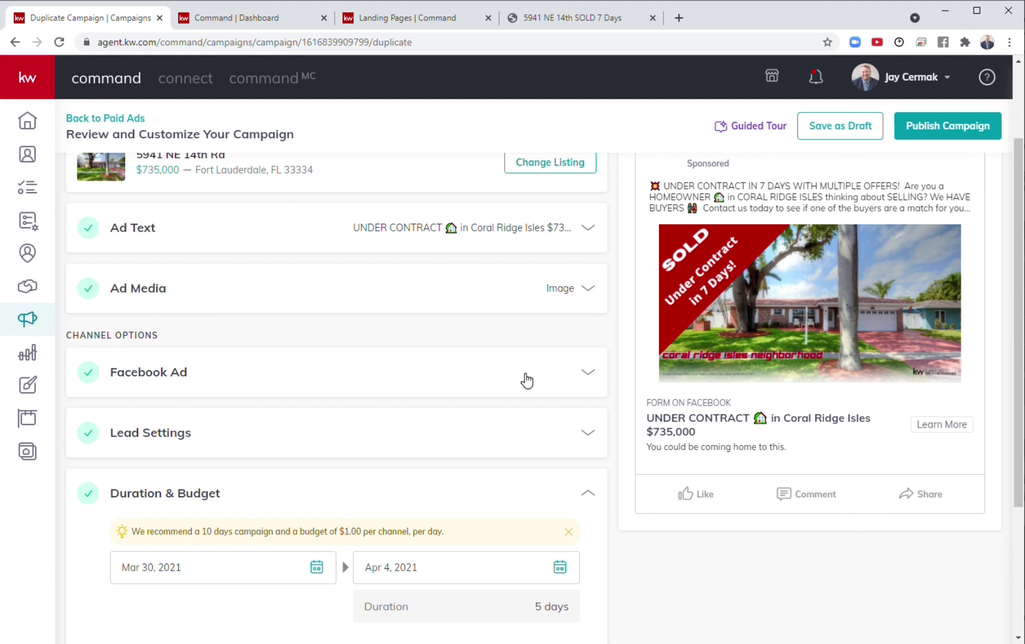
{"action": "scroll", "coordinate": [526, 380], "scroll_direction": "down", "scroll_amount": 3}
{"action": "scroll", "coordinate": [526, 380], "scroll_direction": "up", "scroll_amount": 5}
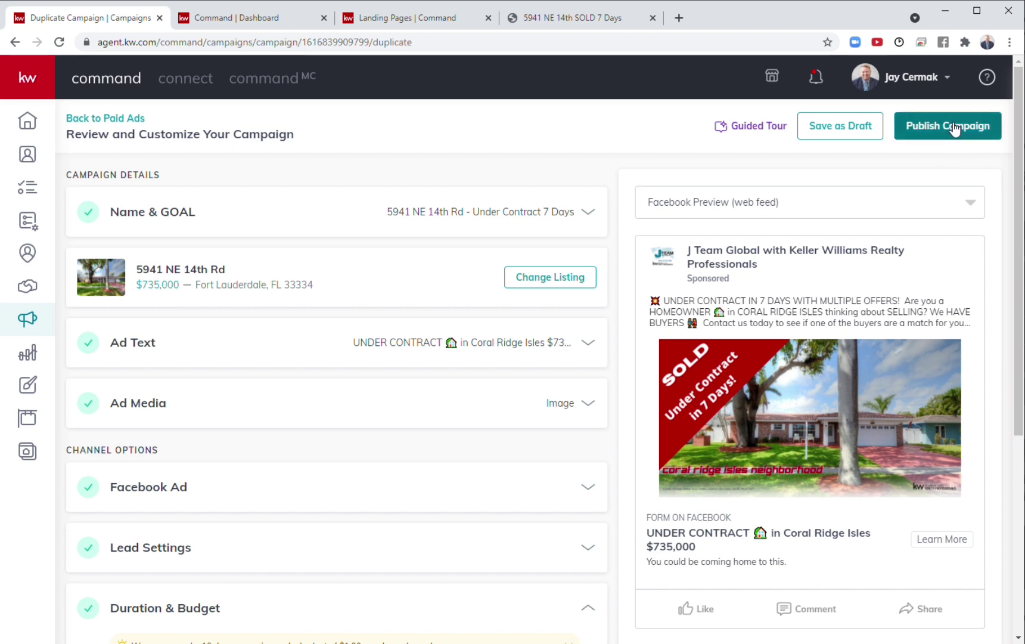
Publish the duplicated campaign from the top of the Review and Customize page.
{"action": "left_click", "coordinate": [94, 119]}
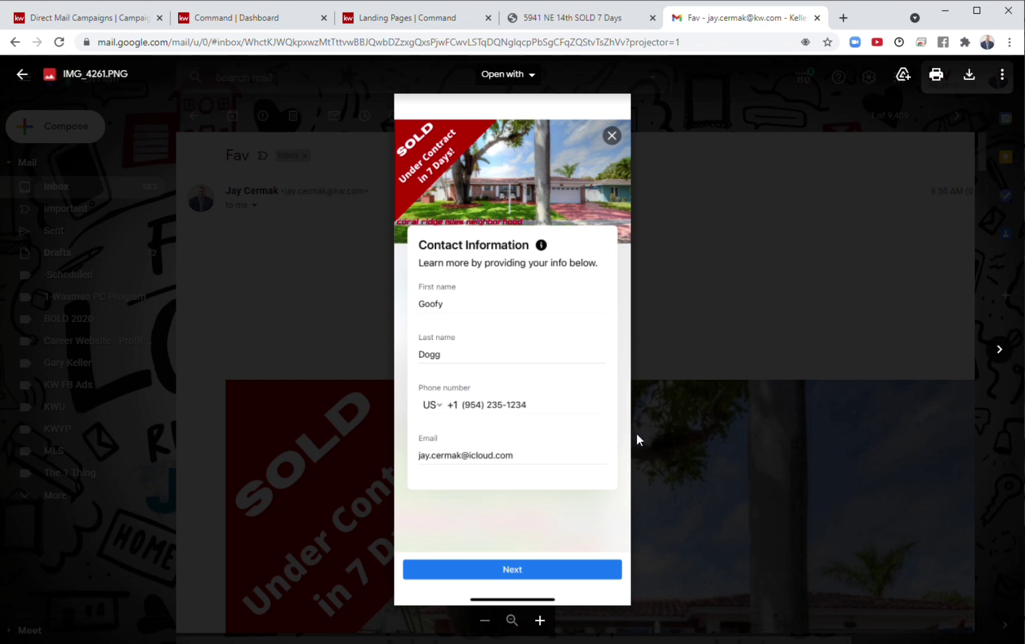
Step through the lead-form screenshots from IMG_4261 to the IMG_4263 confirmation image, then leave Gmail.
{"action": "left_click", "coordinate": [1001, 357]}
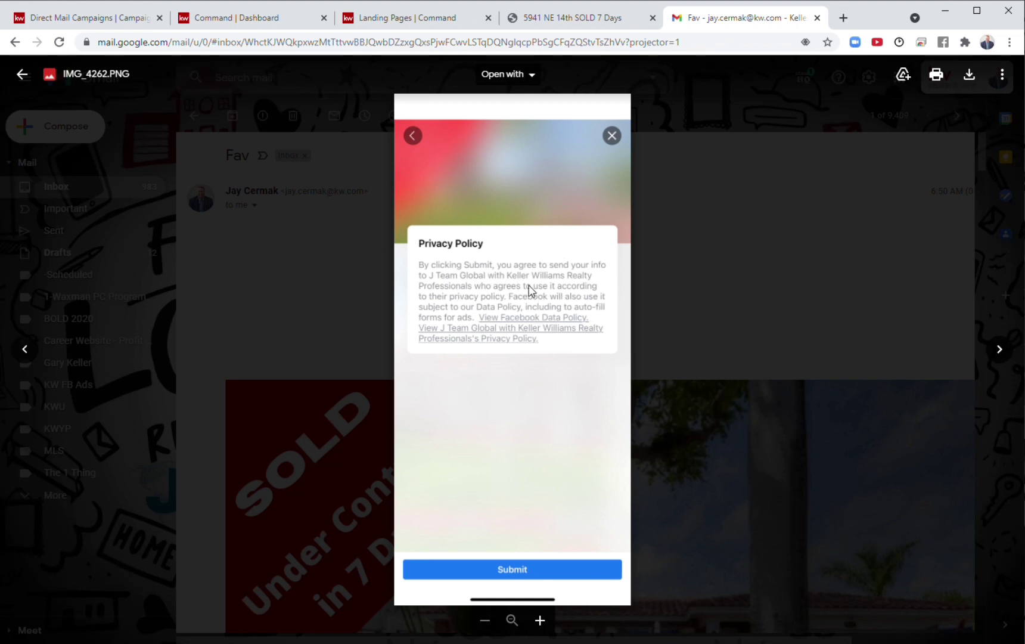
{"action": "left_click", "coordinate": [1000, 358]}
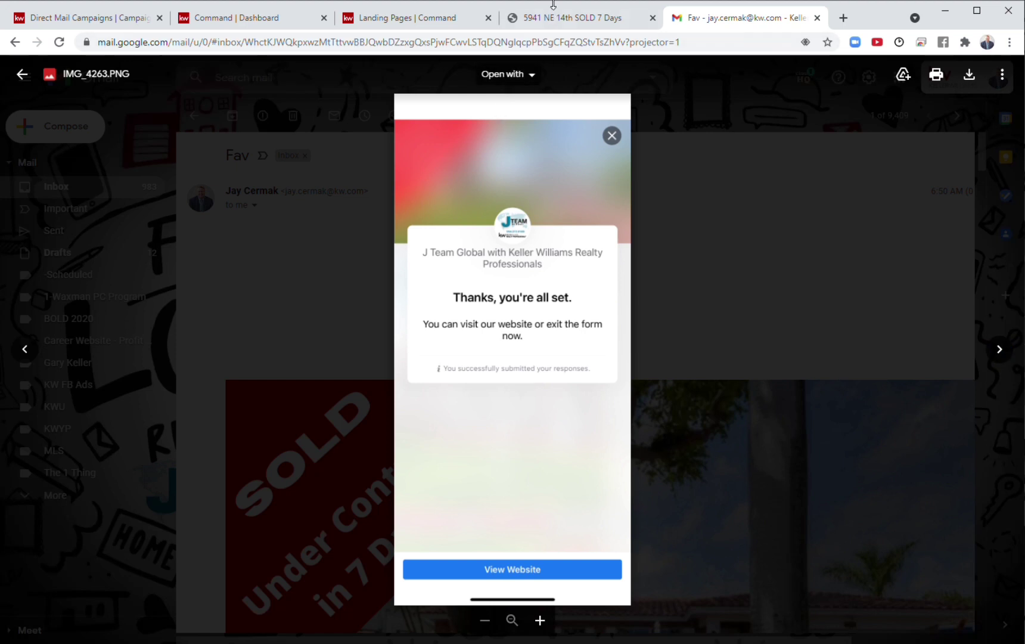
{"action": "left_click", "coordinate": [552, 17]}
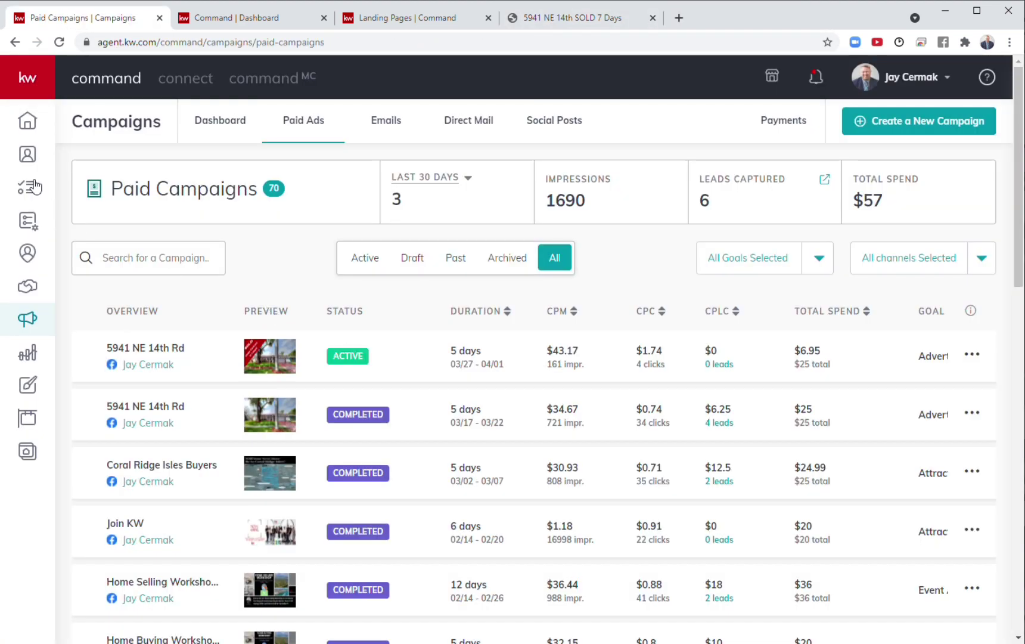
{"action": "left_click", "coordinate": [444, 27]}
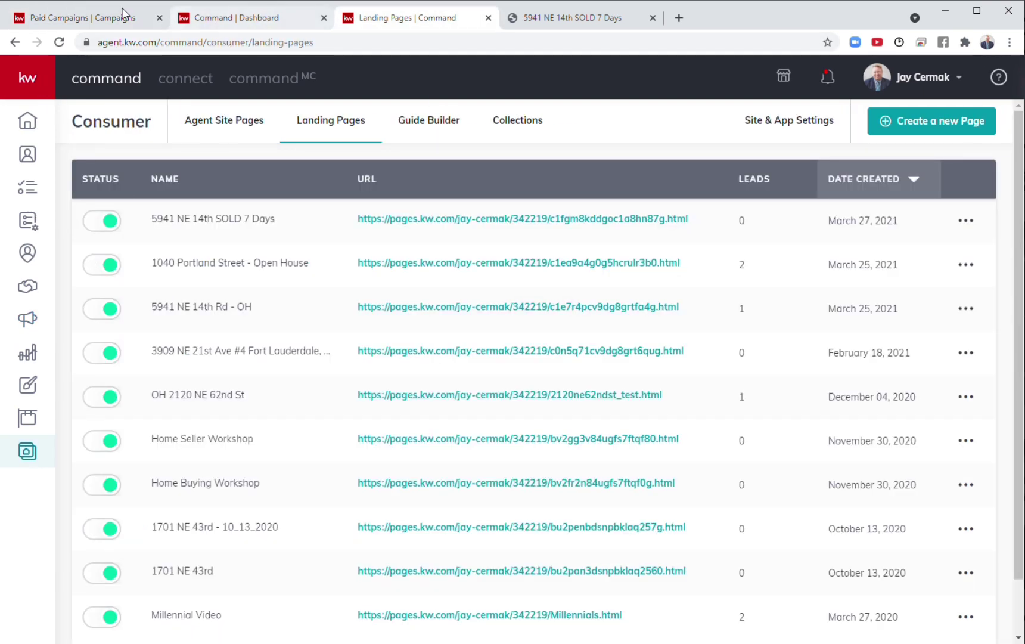
{"action": "left_click", "coordinate": [554, 18]}
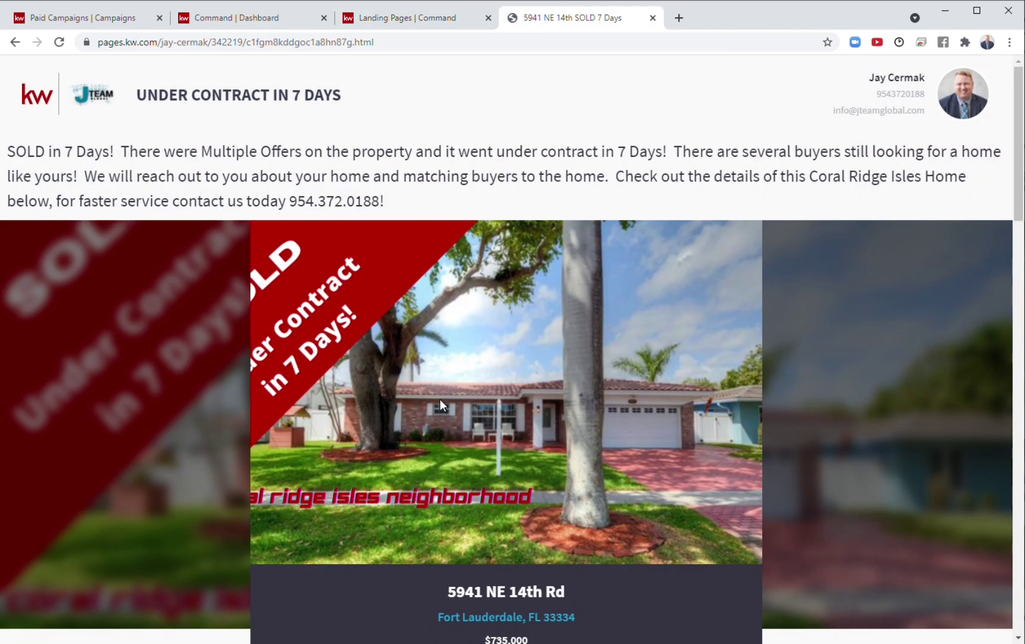
{"action": "scroll", "coordinate": [441, 401], "scroll_direction": "down", "scroll_amount": 10}
{"action": "scroll", "coordinate": [441, 402], "scroll_direction": "down", "scroll_amount": 5}
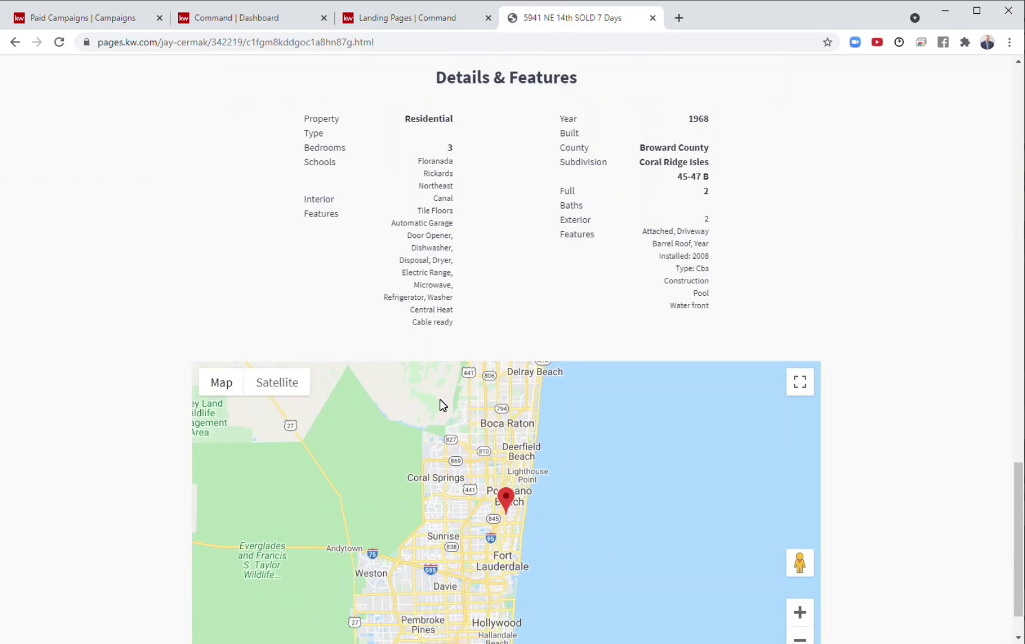
{"action": "scroll", "coordinate": [440, 399], "scroll_direction": "up", "scroll_amount": 15}
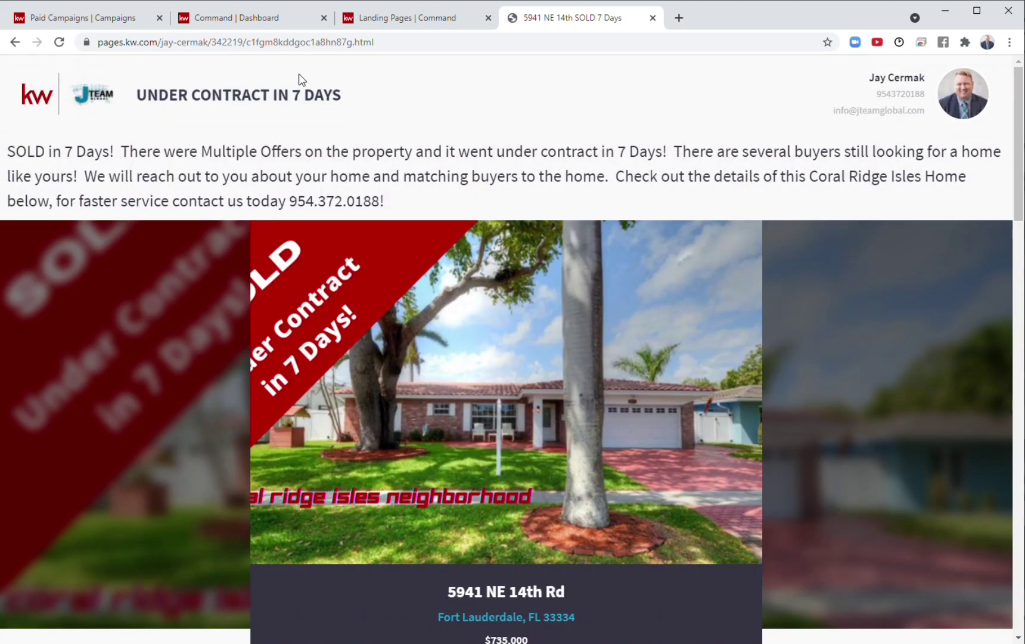
{"action": "left_click", "coordinate": [108, 22]}
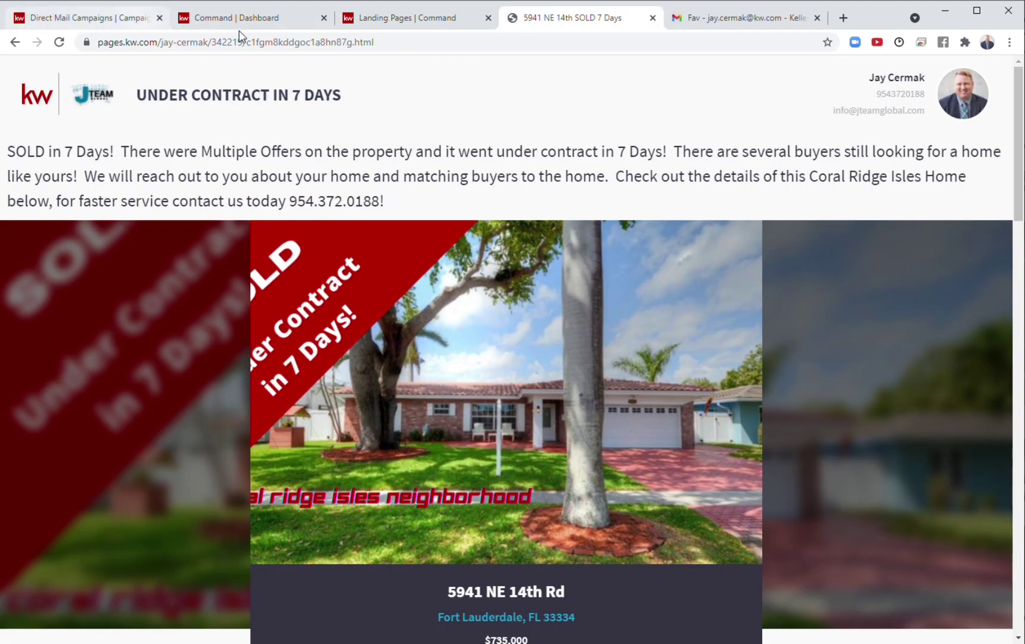
{"action": "left_click", "coordinate": [94, 20]}
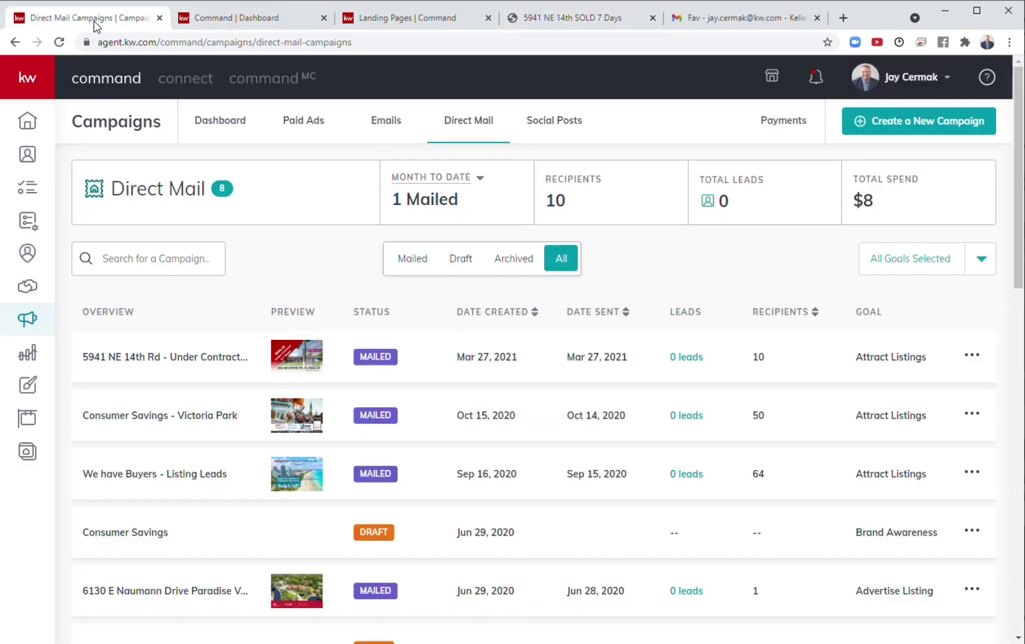
{"action": "left_click", "coordinate": [302, 123]}
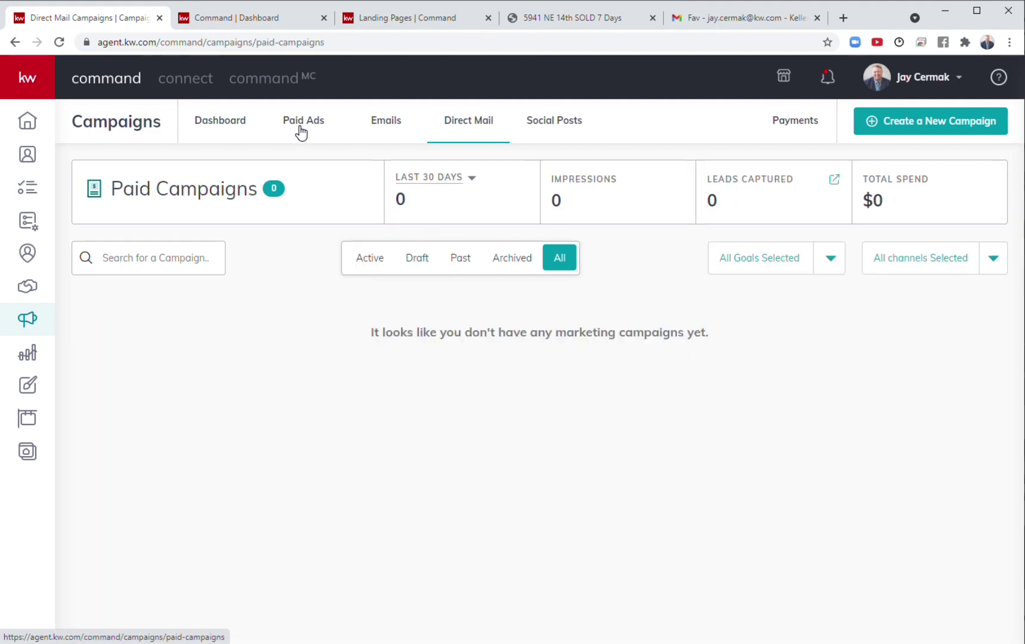